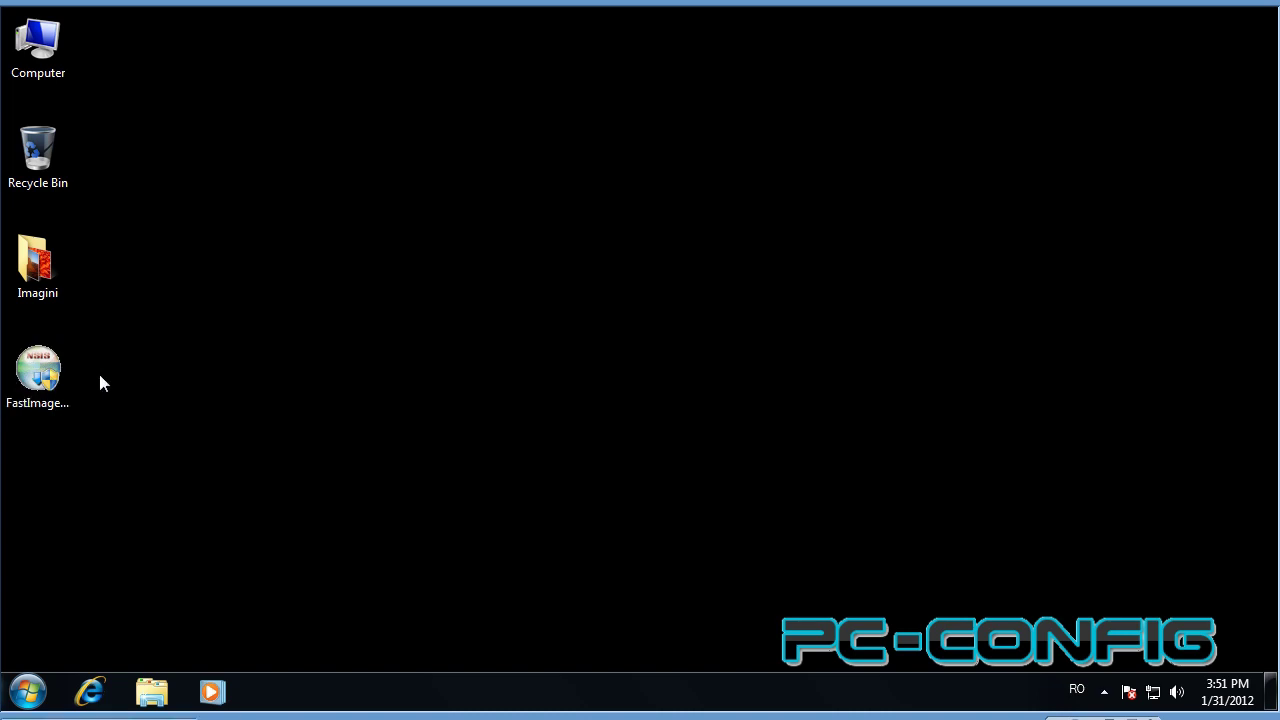
Install Fast Image Resizer 0.98 with the default components into C:\Program Files\Fast Image Resizer, allowing it to make changes.
left_click(37, 418)
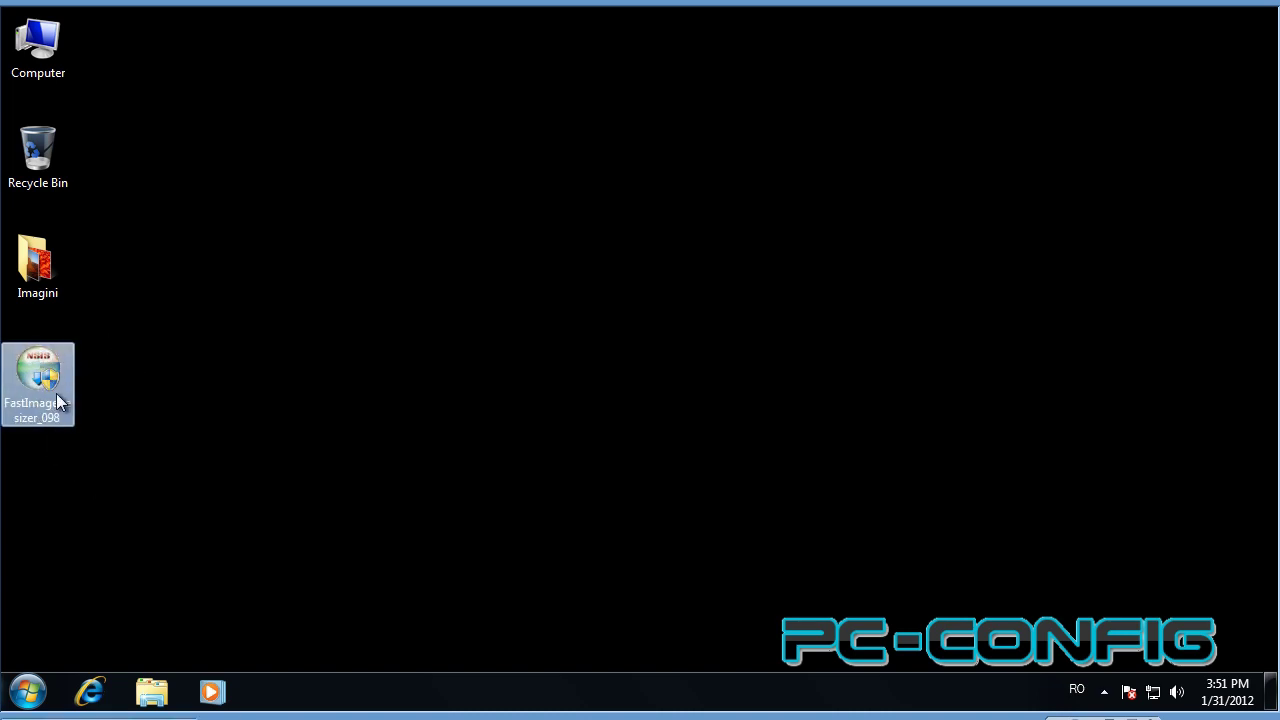
left_click(239, 359)
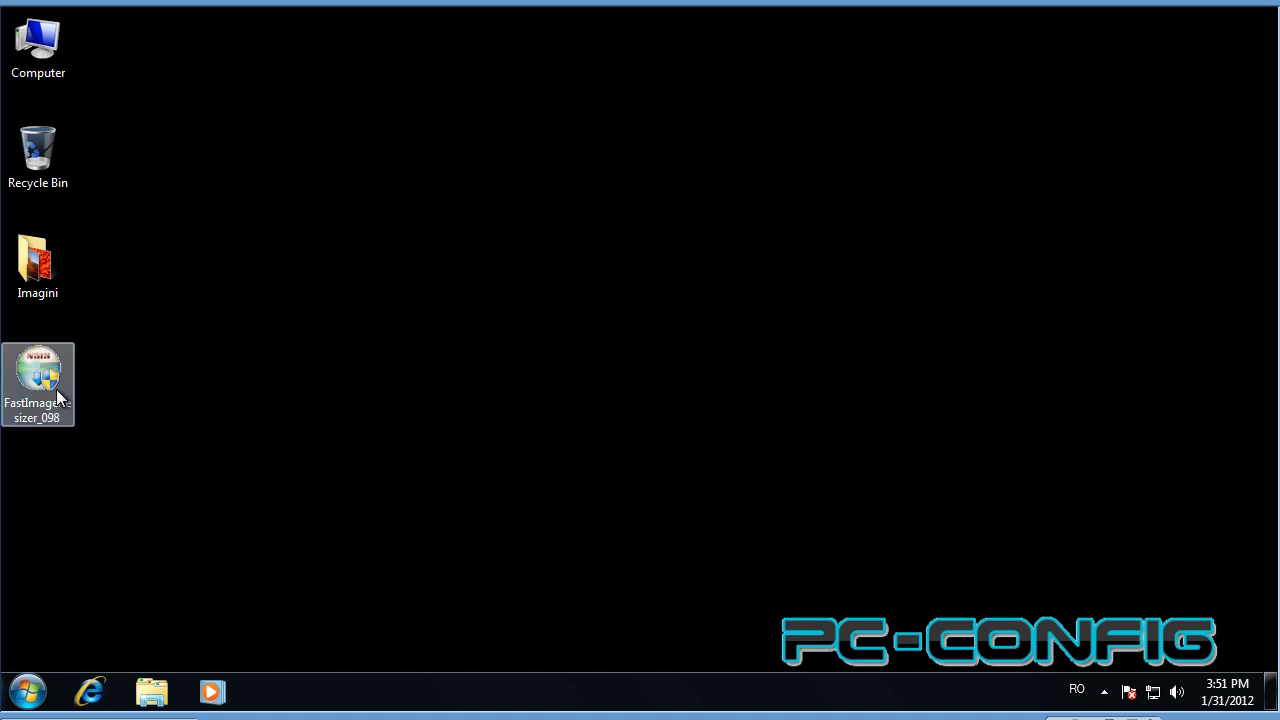
double_click(27, 390)
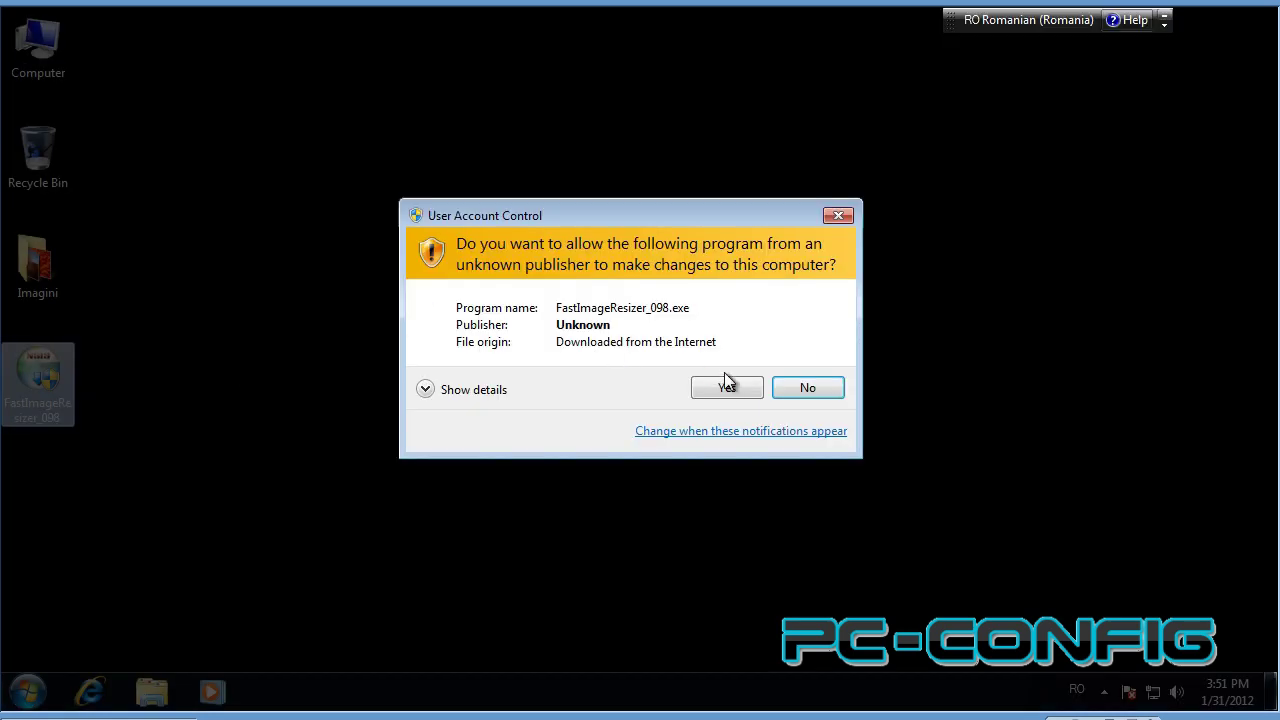
left_click(723, 389)
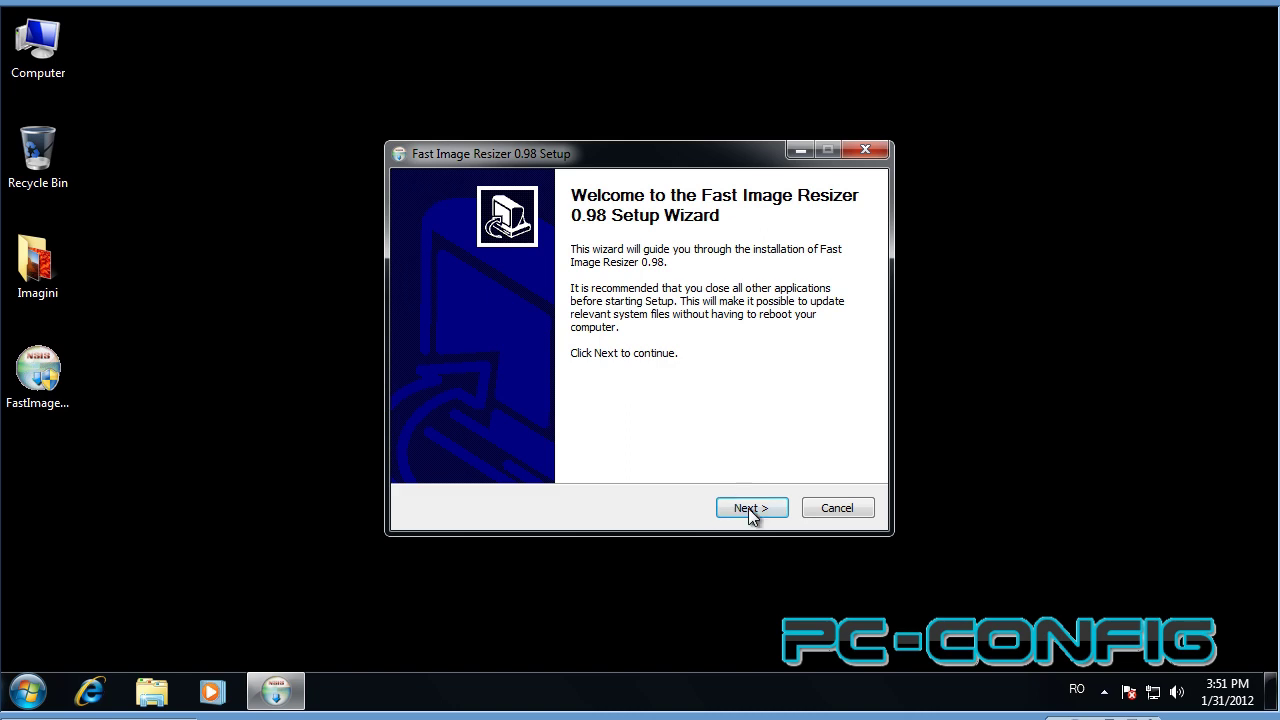
left_click(749, 510)
left_click(767, 509)
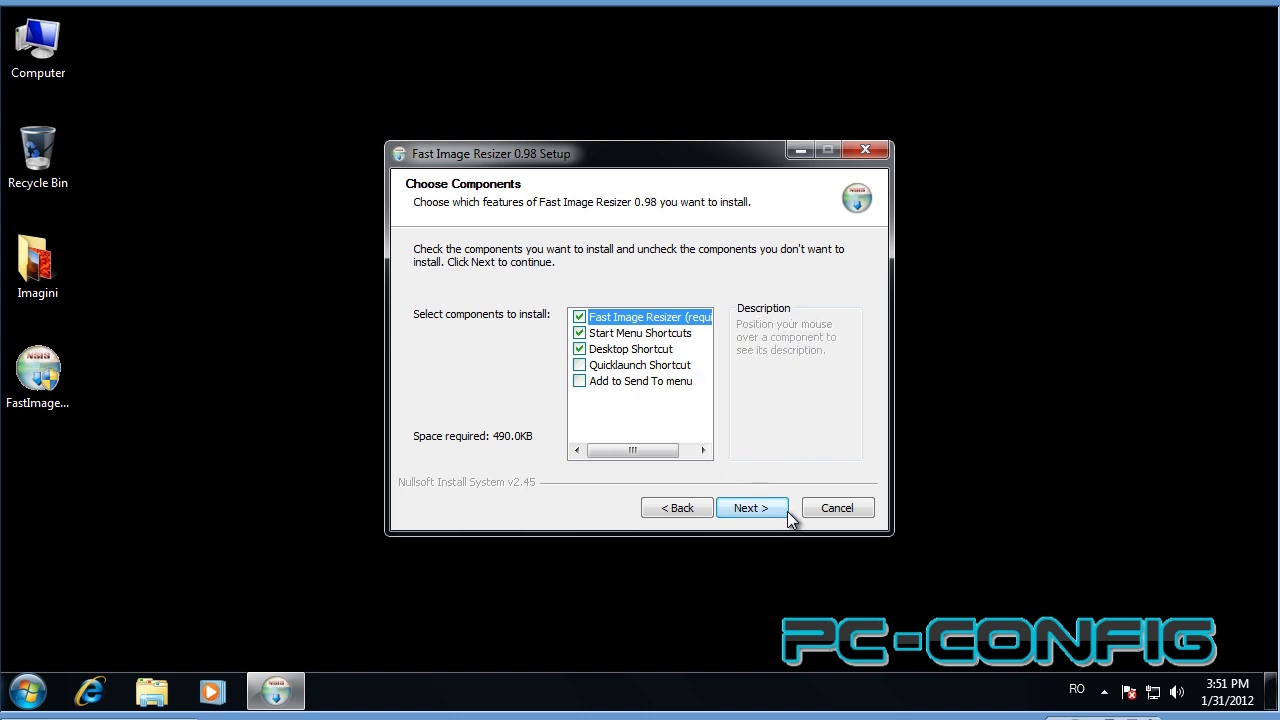
left_click(757, 509)
left_click(759, 514)
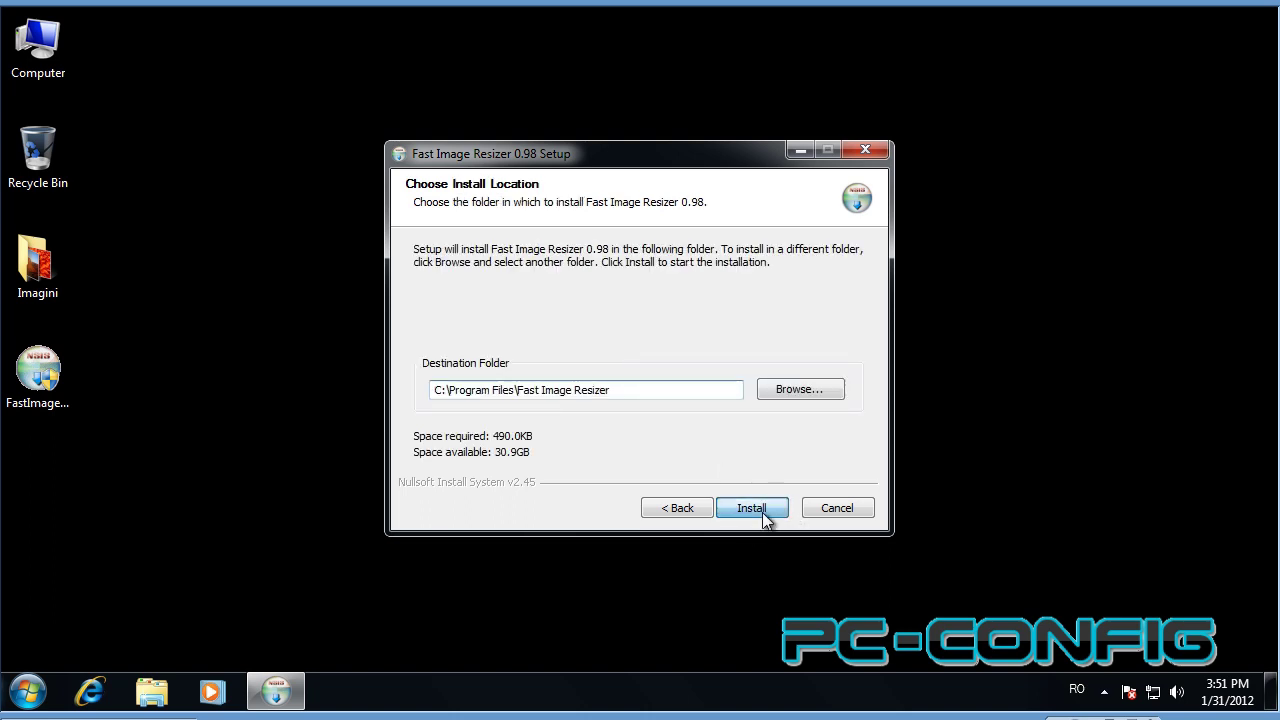
left_click(752, 512)
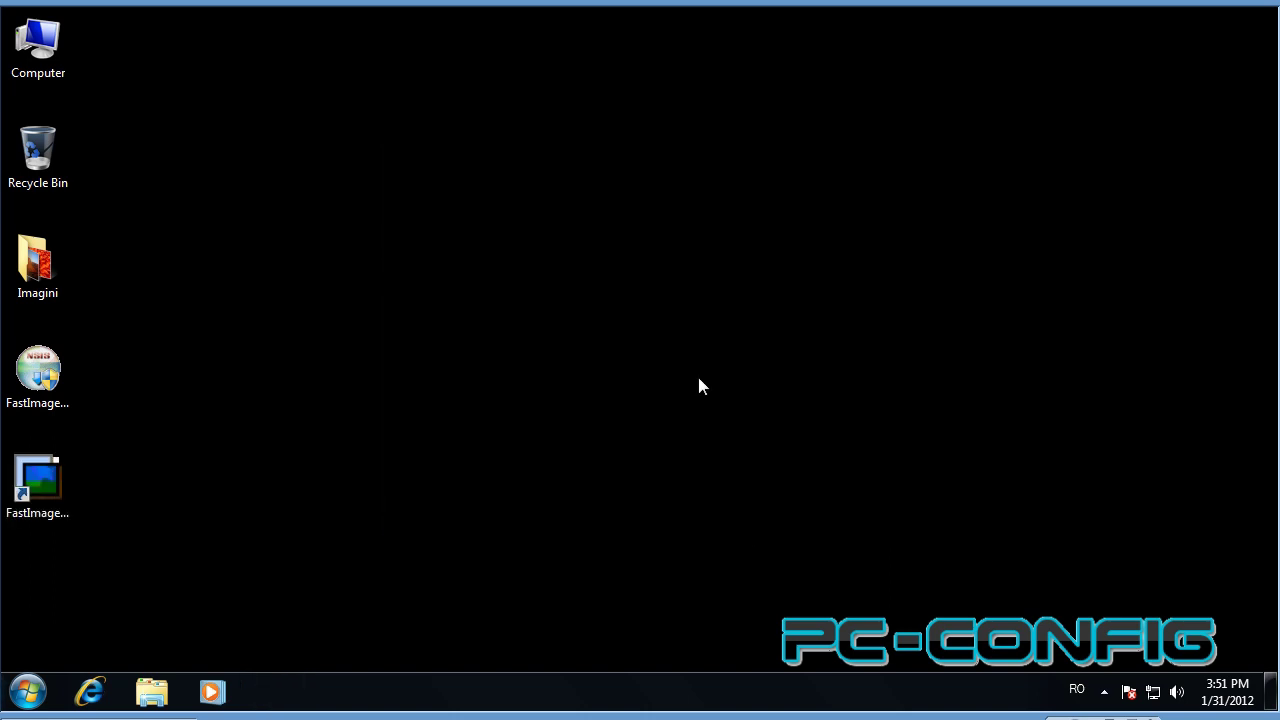
Launch Fast Image Resizer from its desktop shortcut and move its window away from the desktop icons.
double_click(43, 478)
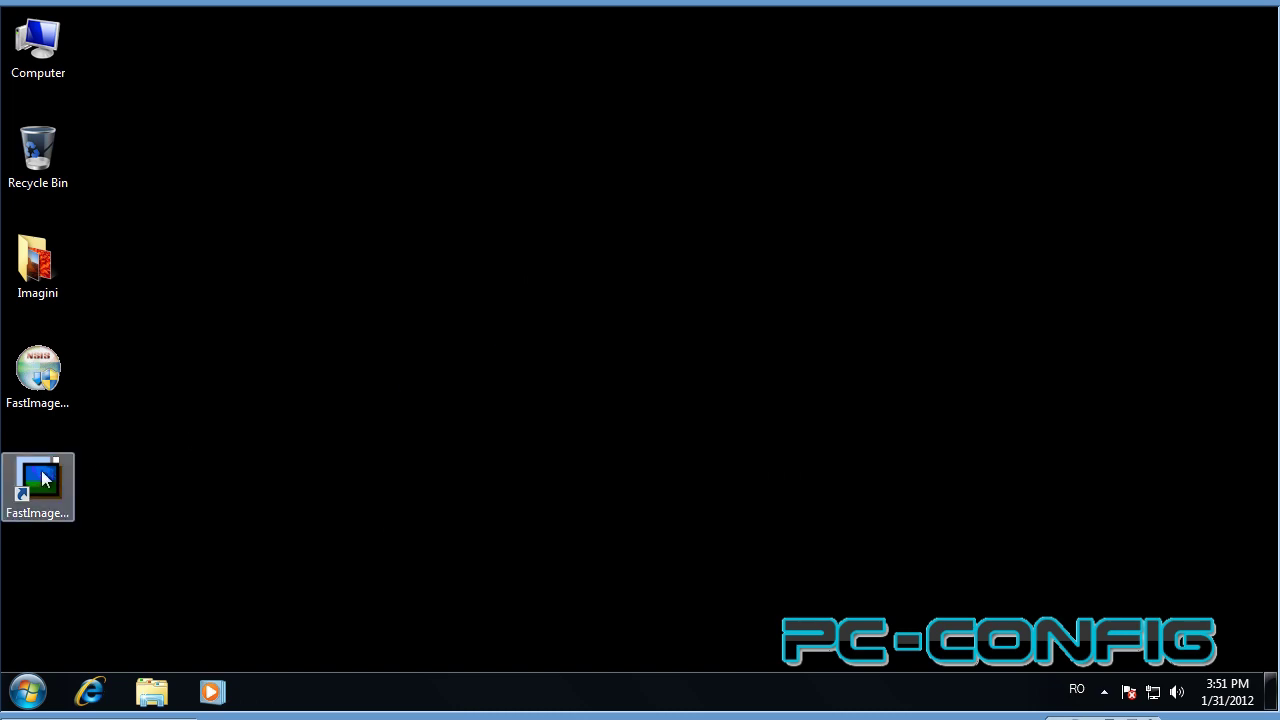
left_click_drag(122, 68, 666, 104)
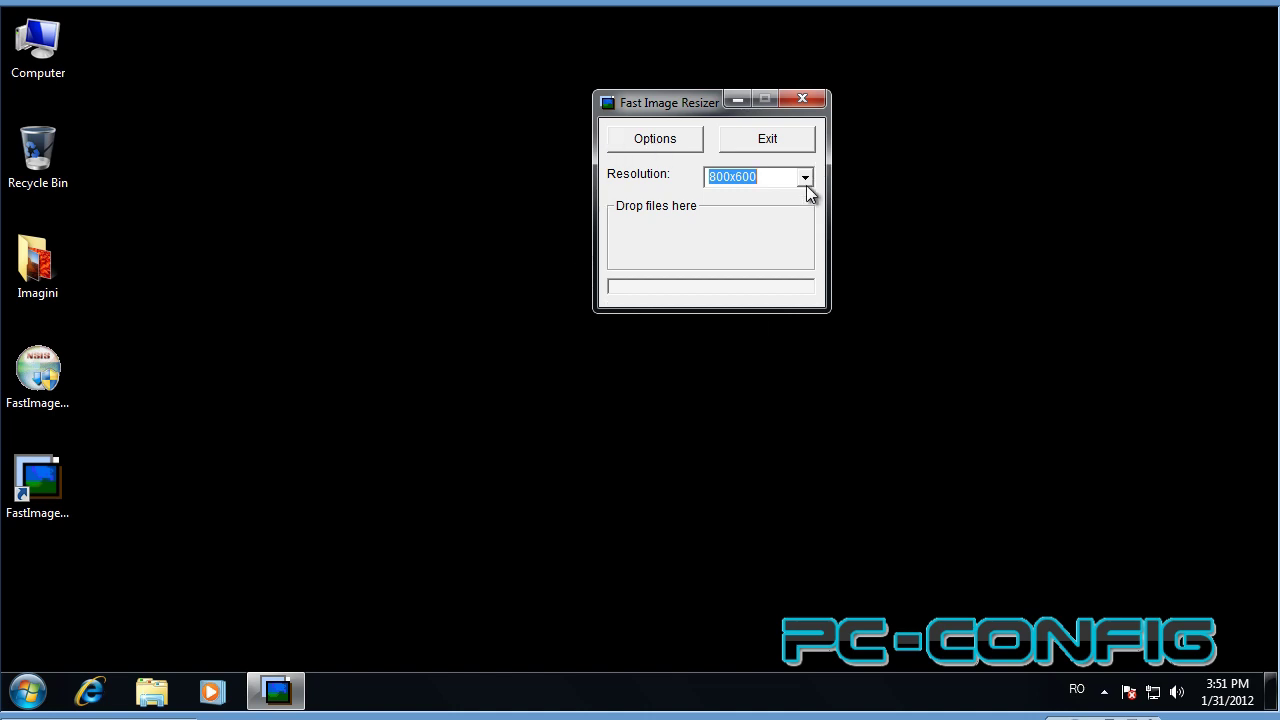
key("Tab")
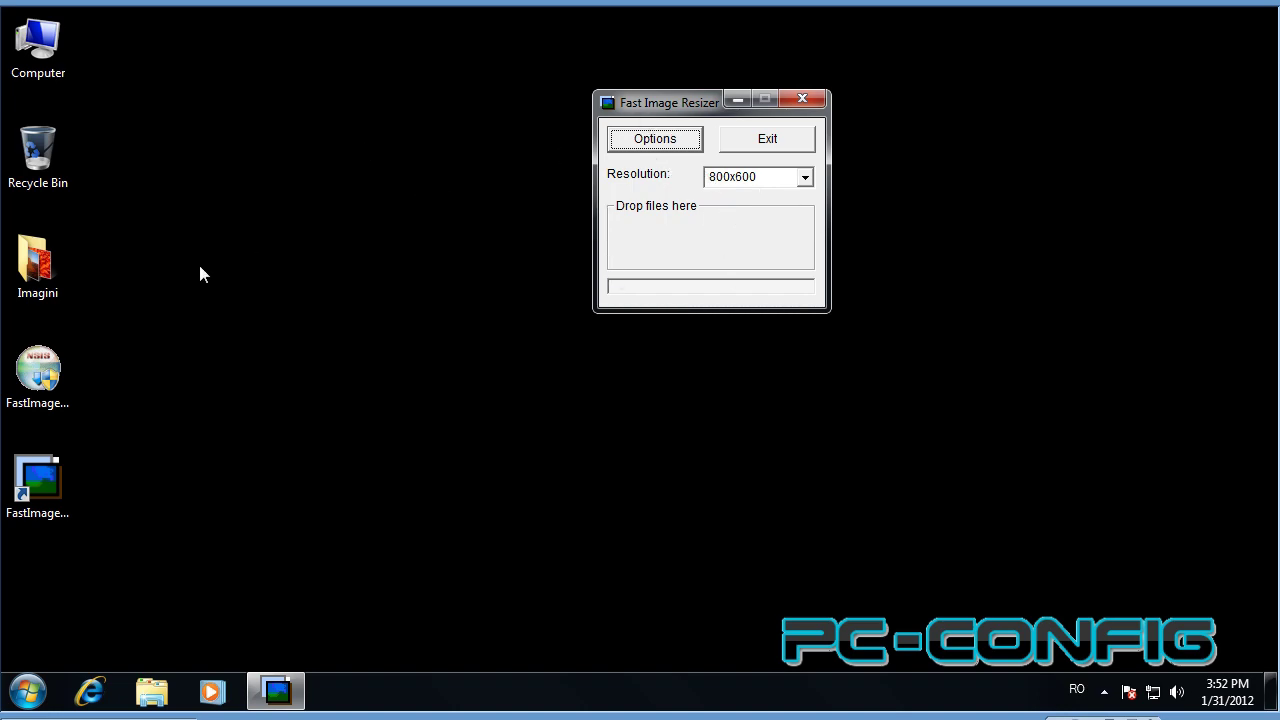
Look through the pictures in the Imagini folder on the desktop and close the folder.
double_click(37, 265)
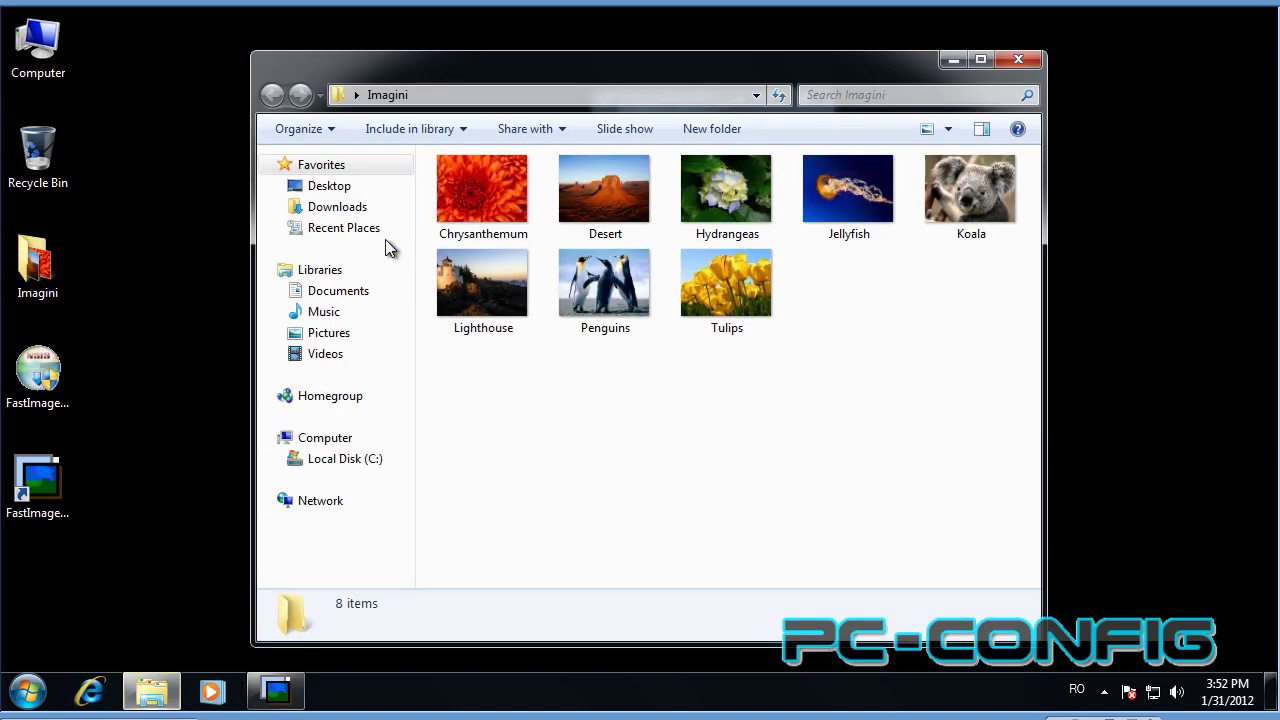
left_click_drag(564, 61, 659, 76)
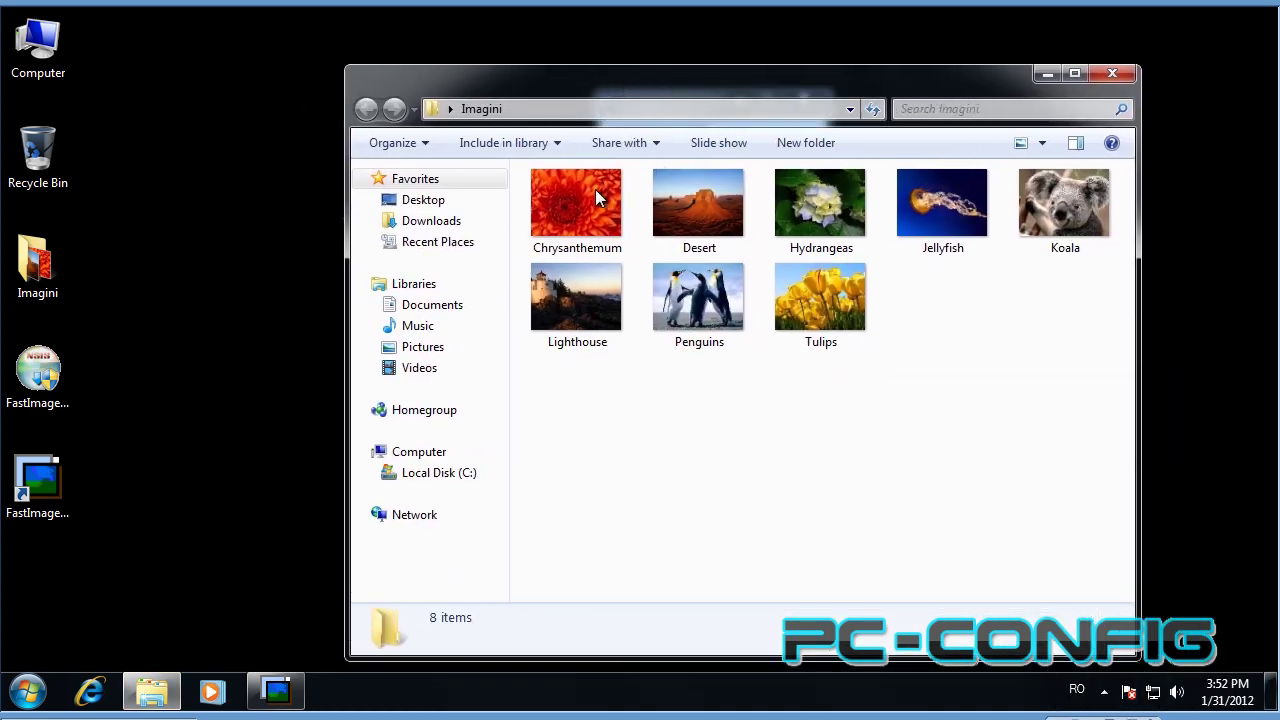
left_click(595, 195)
left_click(850, 205)
left_click(940, 205)
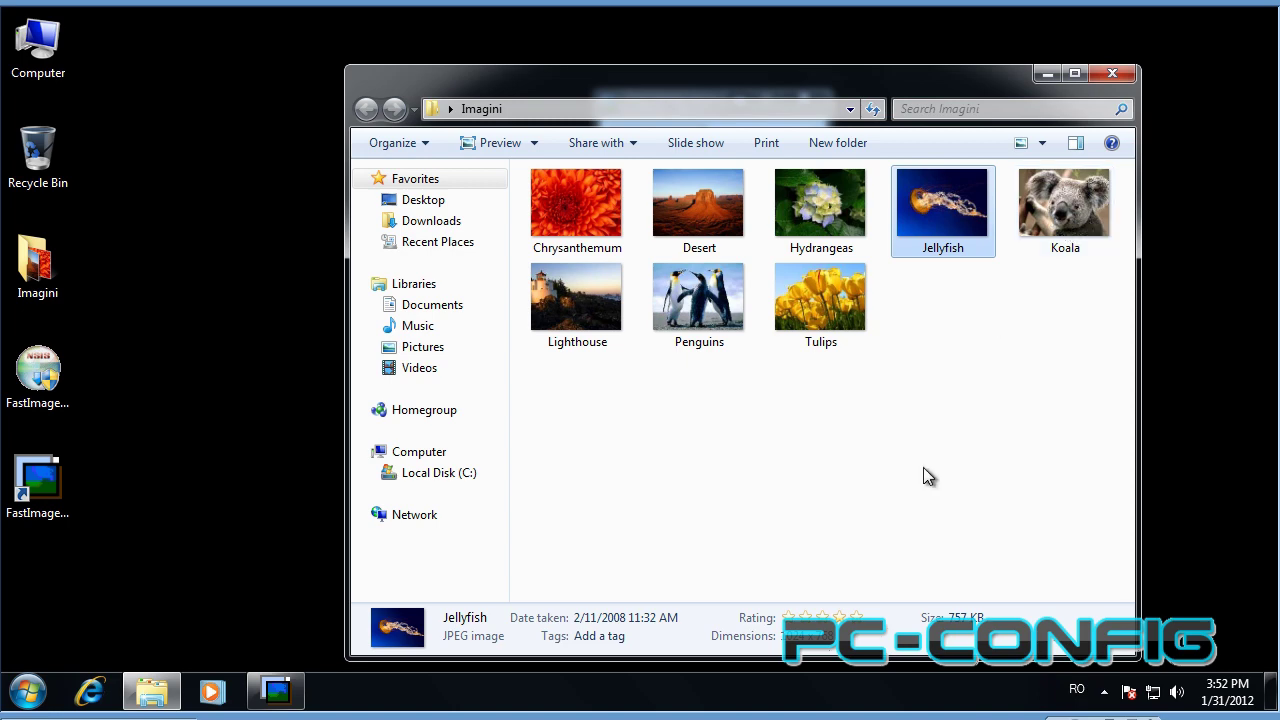
left_click(1125, 80)
Set the output resolution to 800x600 and resize all pictures by dropping the Imagini folder onto Fast Image Resizer.
left_click(805, 177)
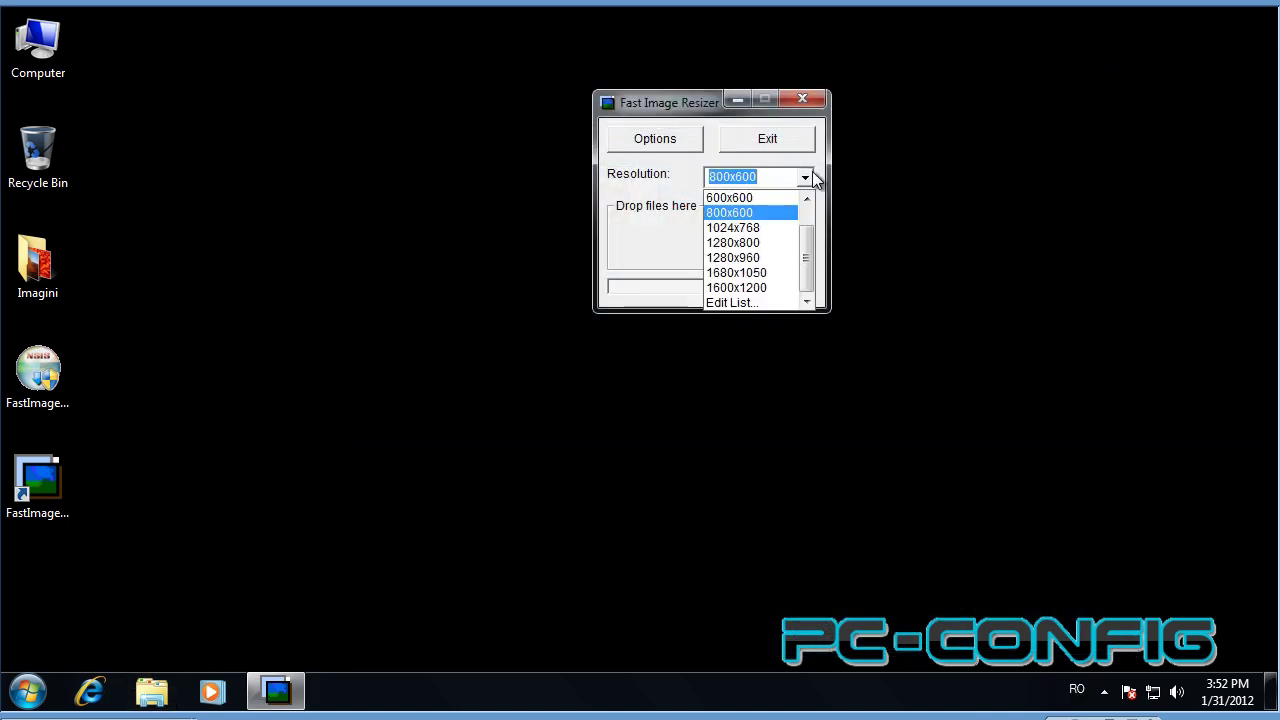
left_click(775, 213)
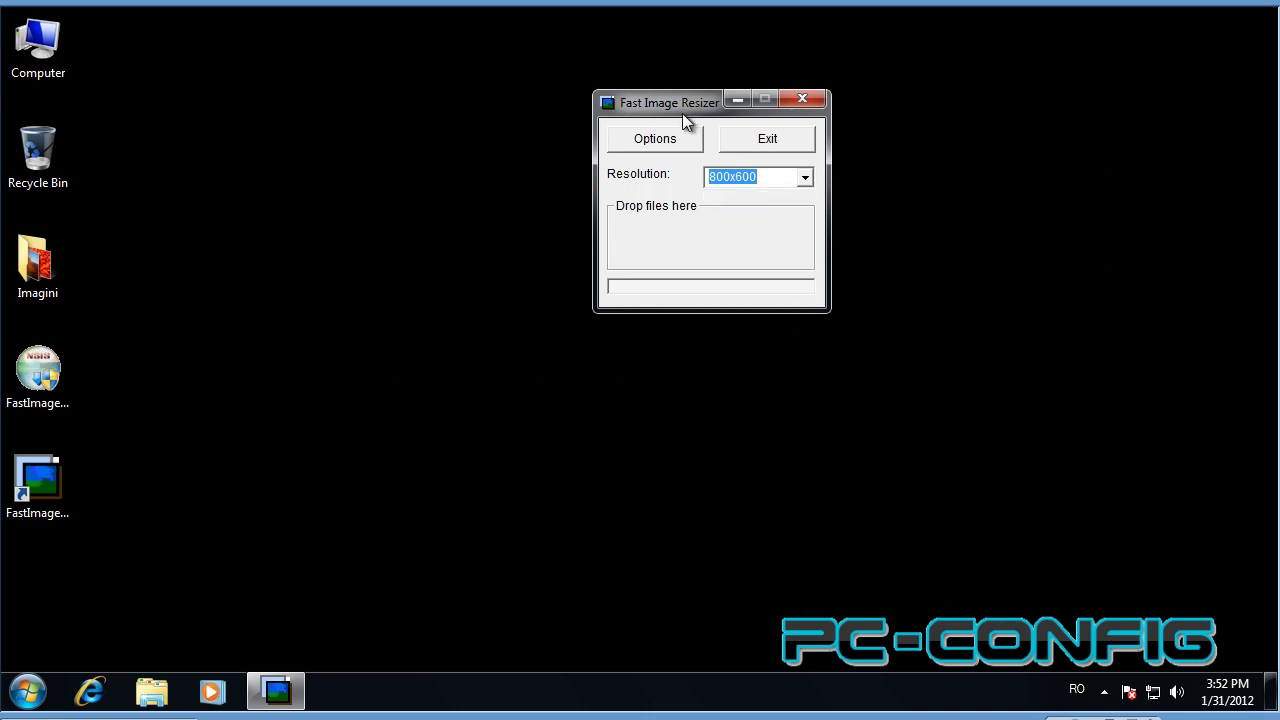
left_click_drag(682, 113, 1073, 85)
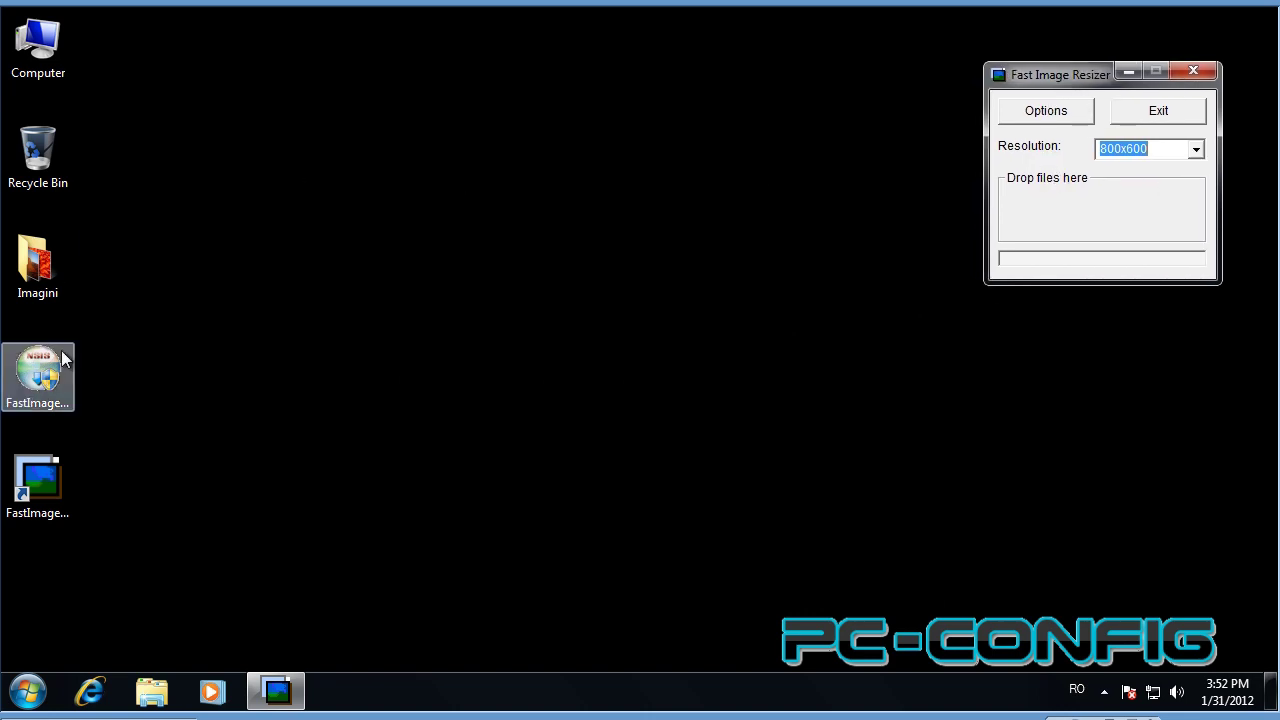
double_click(65, 265)
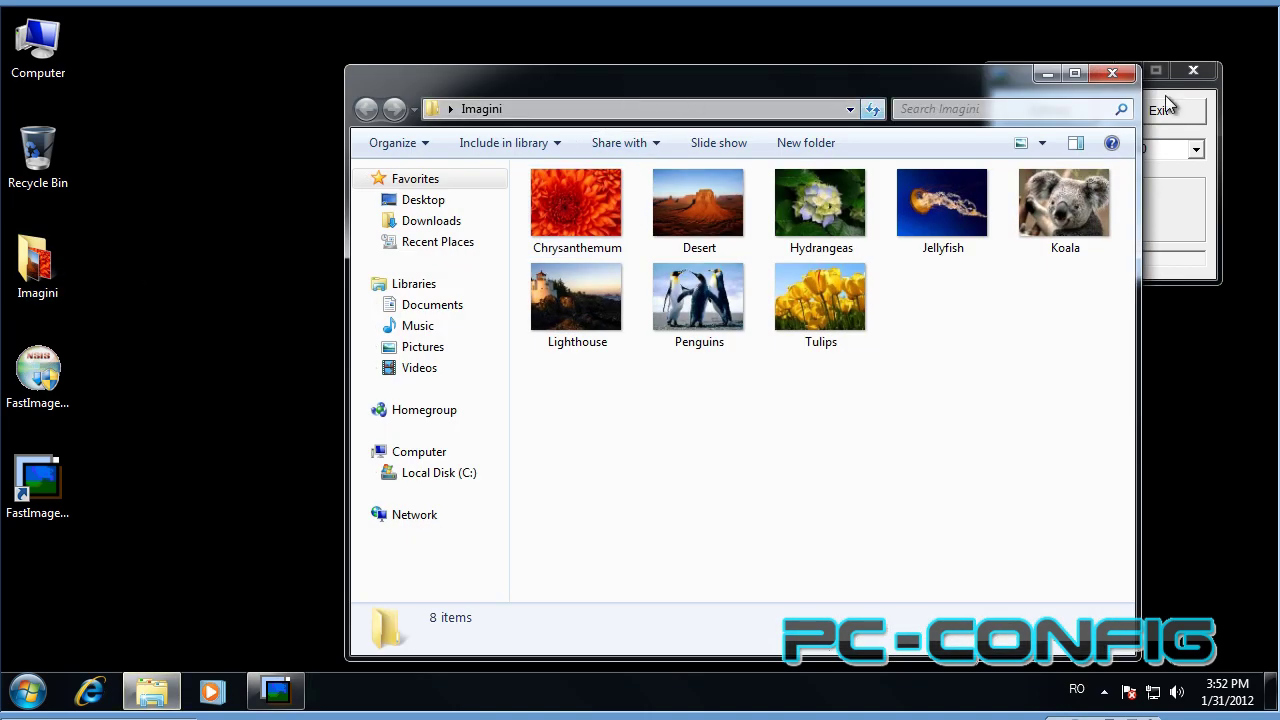
left_click(1112, 72)
left_click_drag(37, 262, 1109, 220)
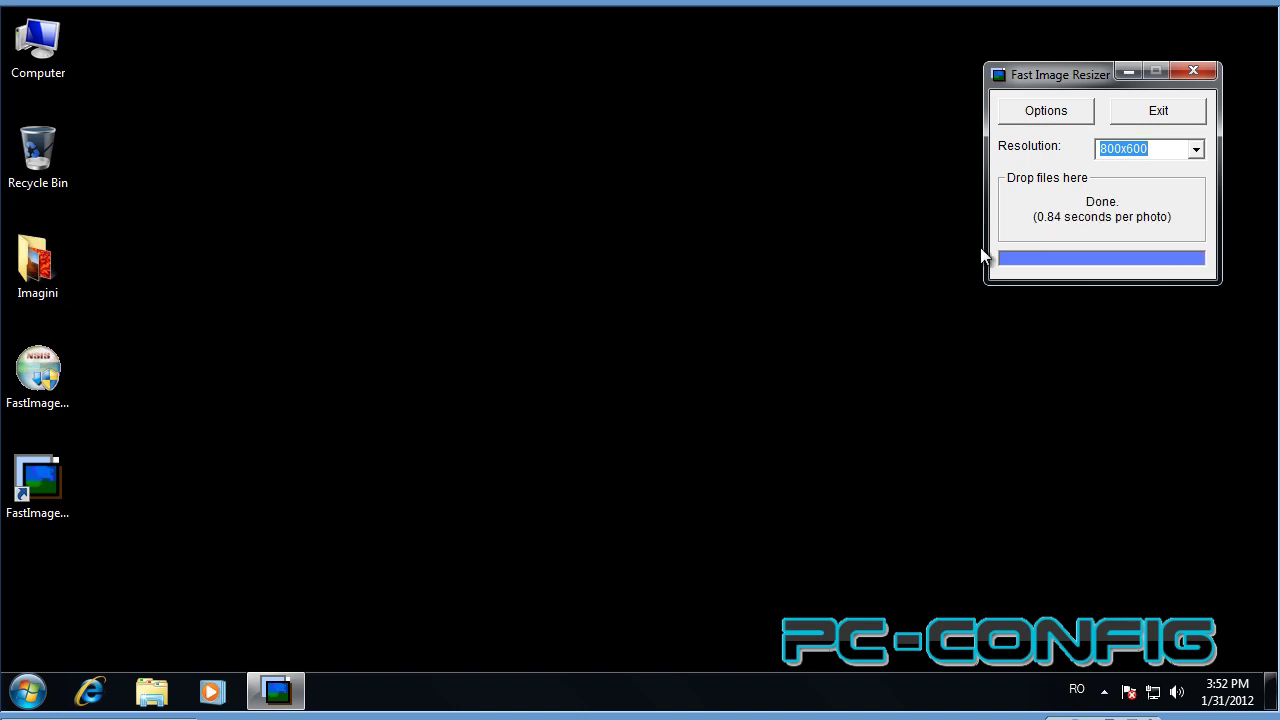
Open the resized subfolder inside Imagini and check the detailed properties of the Chrysanthemum_800x600 picture.
double_click(37, 262)
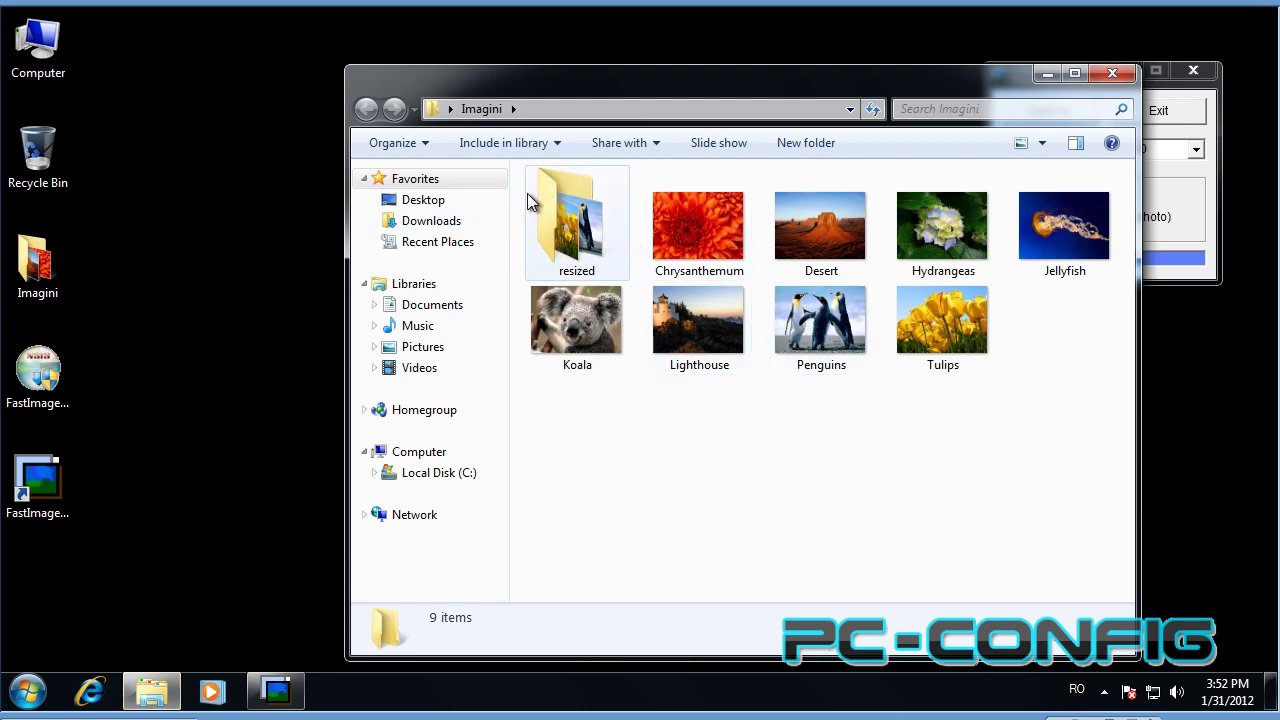
mouse_move(586, 232)
double_click(586, 214)
left_click(578, 240)
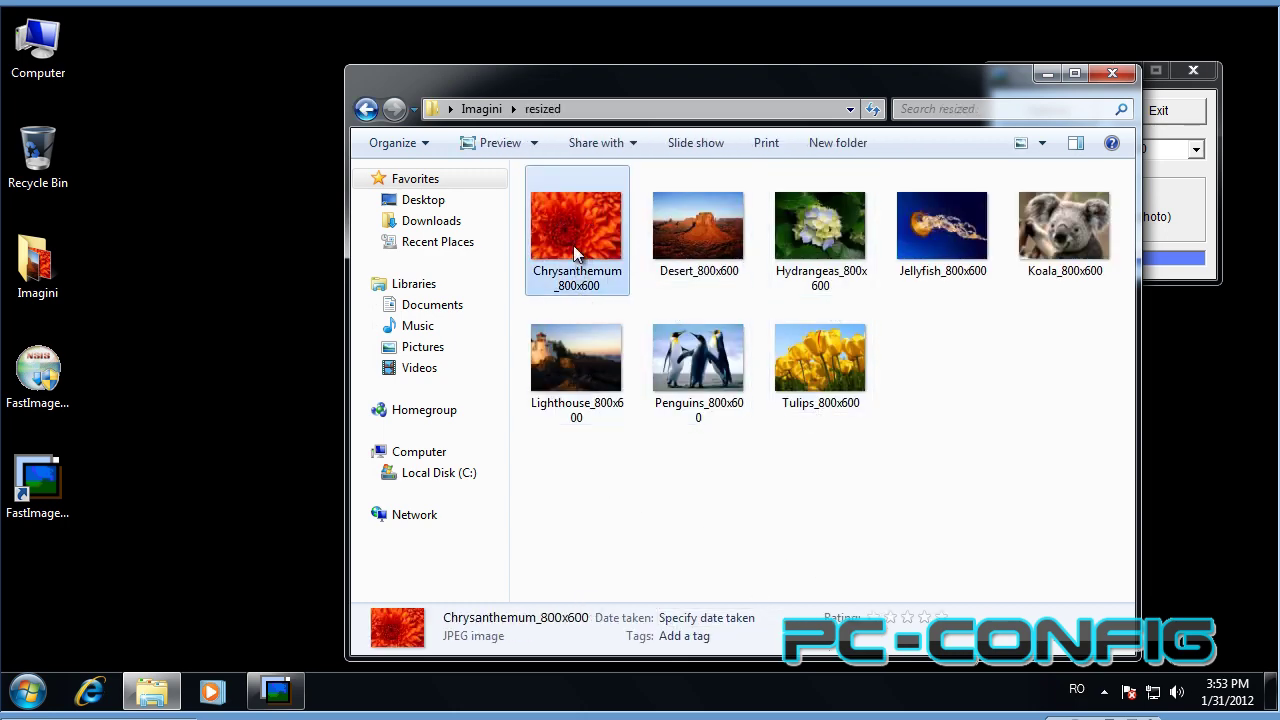
right_click(573, 245)
left_click(695, 651)
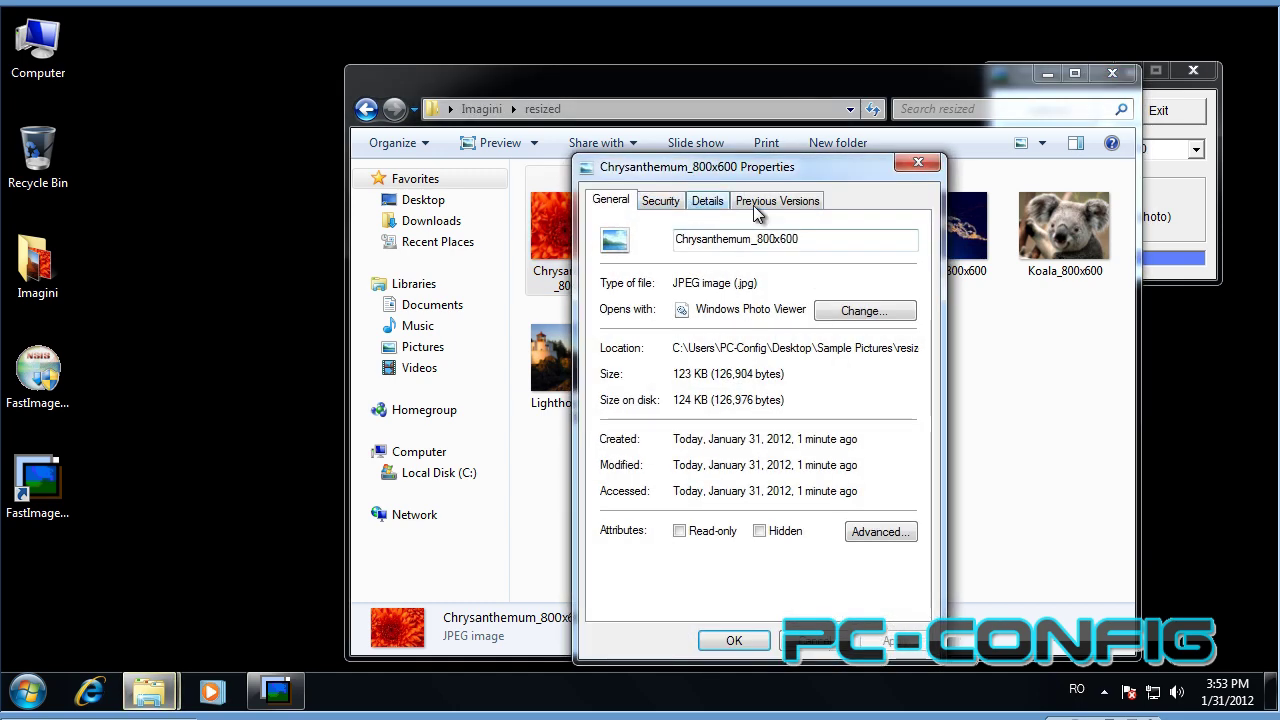
left_click(712, 203)
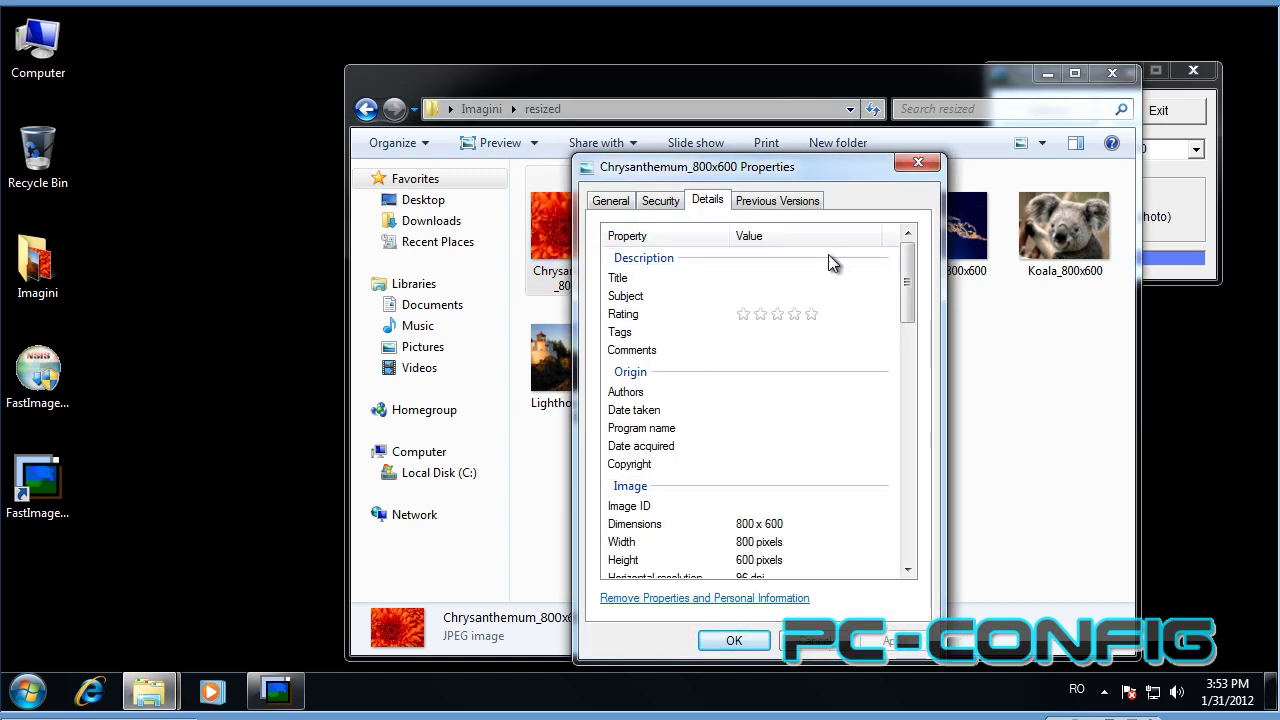
left_click(918, 163)
Return to the Imagini folder and check the original Chrysanthemum picture's detailed properties for comparison.
key("BackSpace")
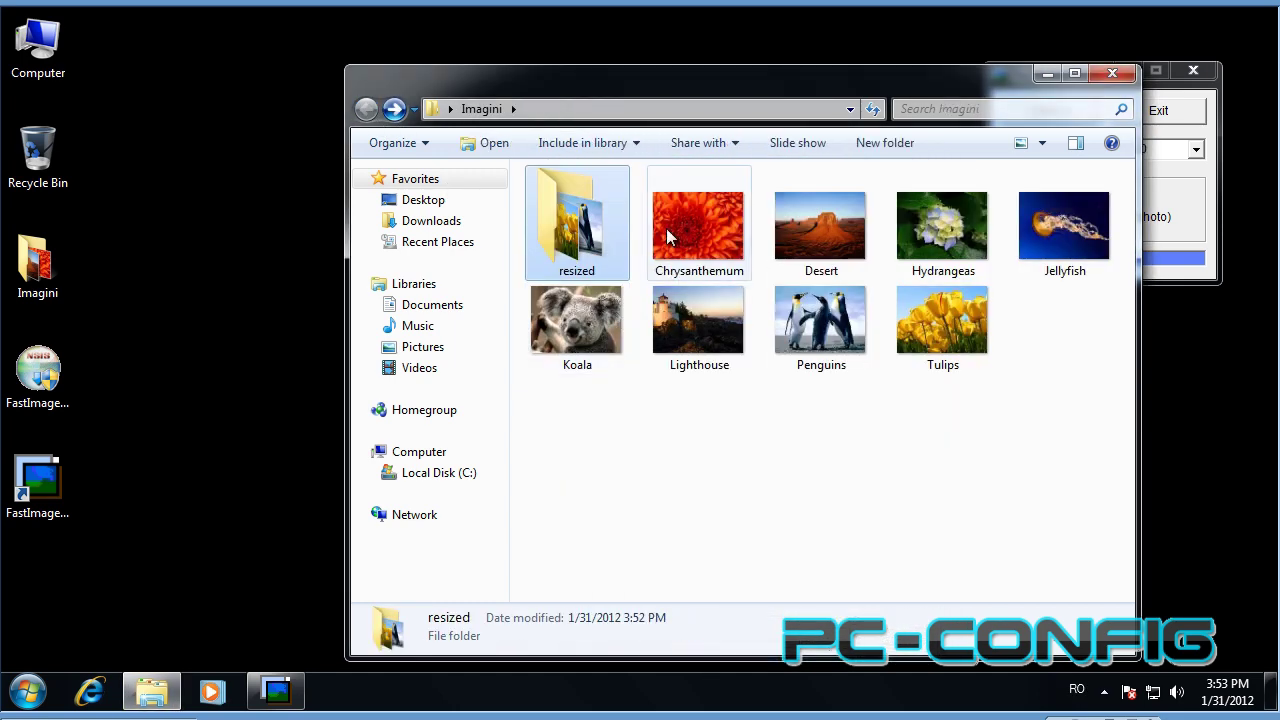
right_click(664, 228)
left_click(712, 647)
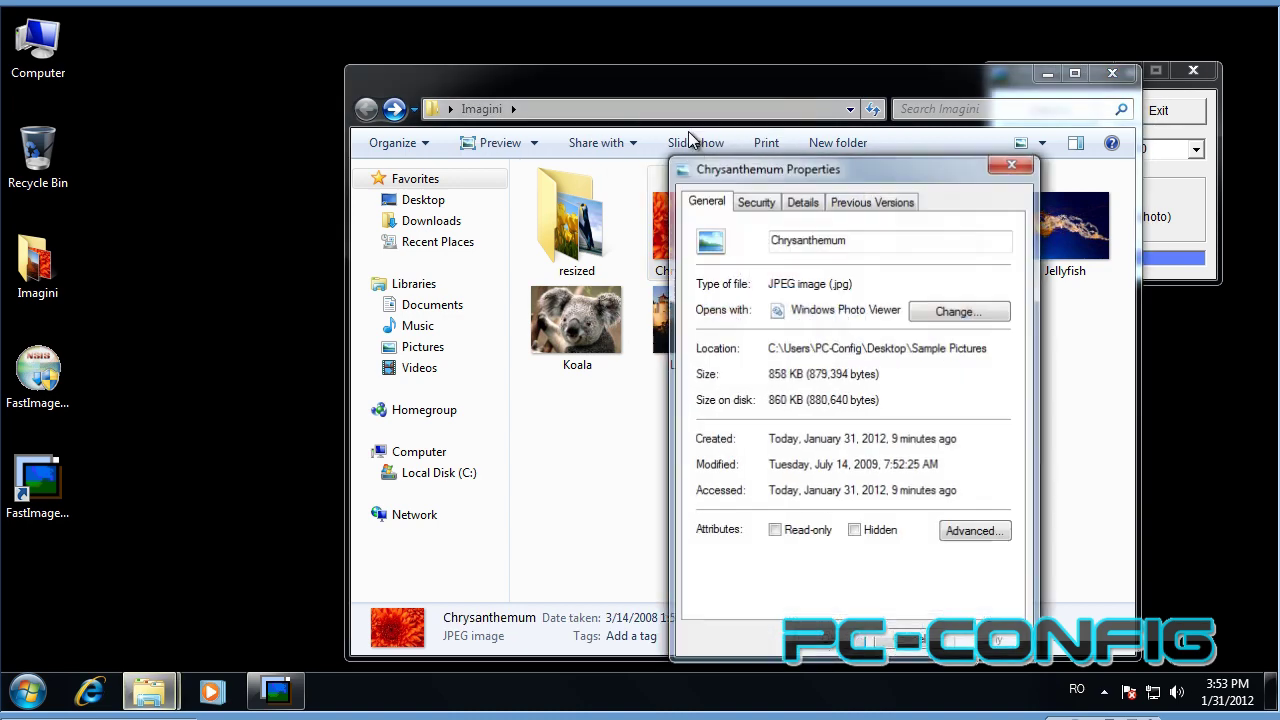
left_click(812, 202)
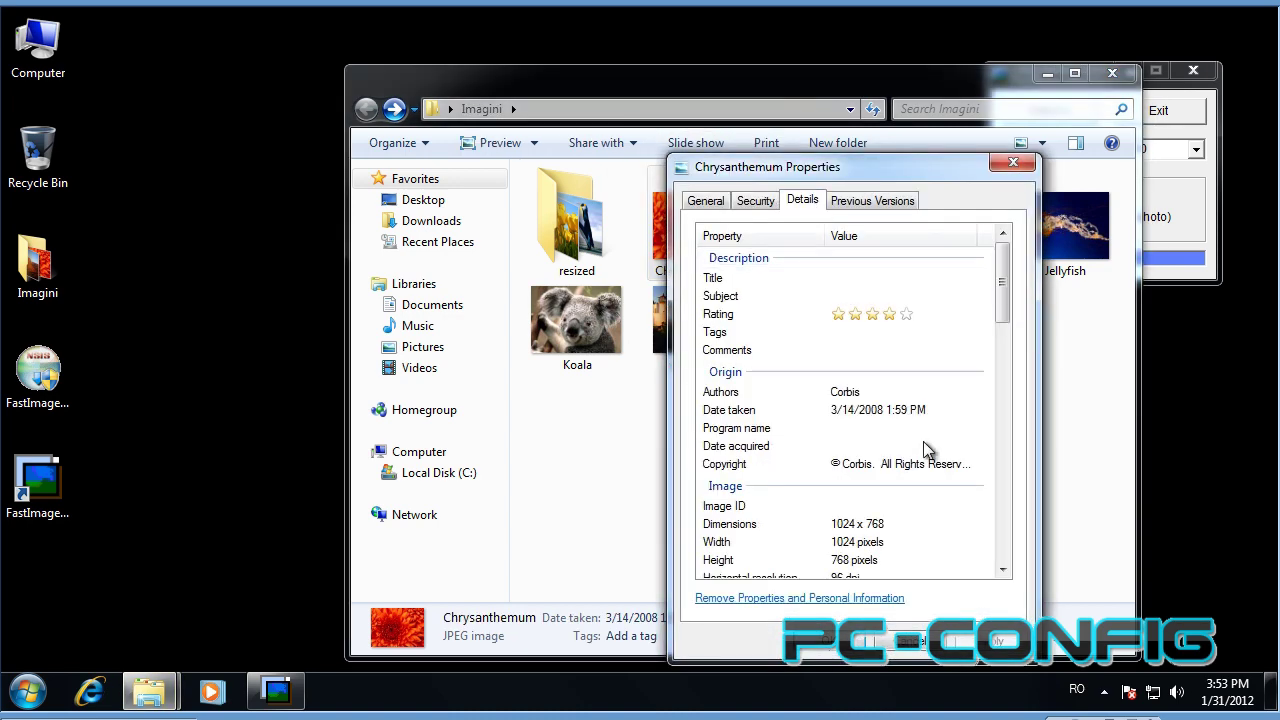
left_click(1013, 163)
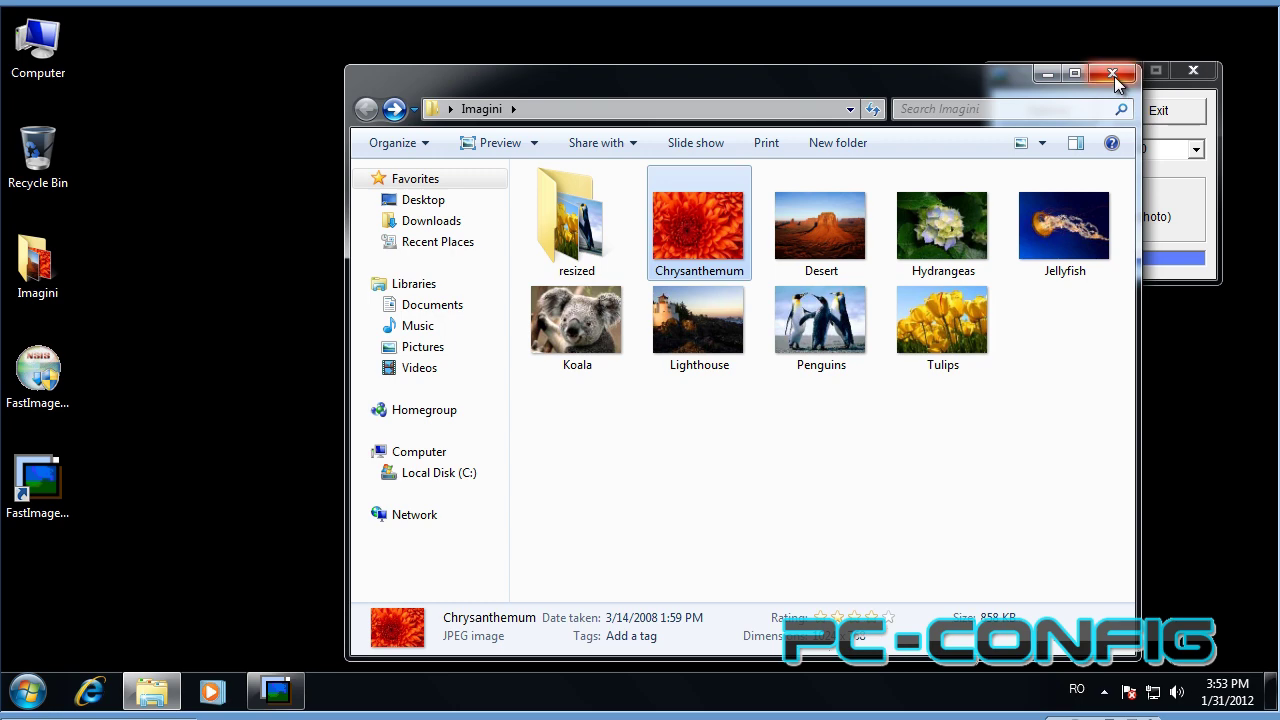
Review the file names of the pictures in the resized subfolder and close the folder window.
double_click(563, 247)
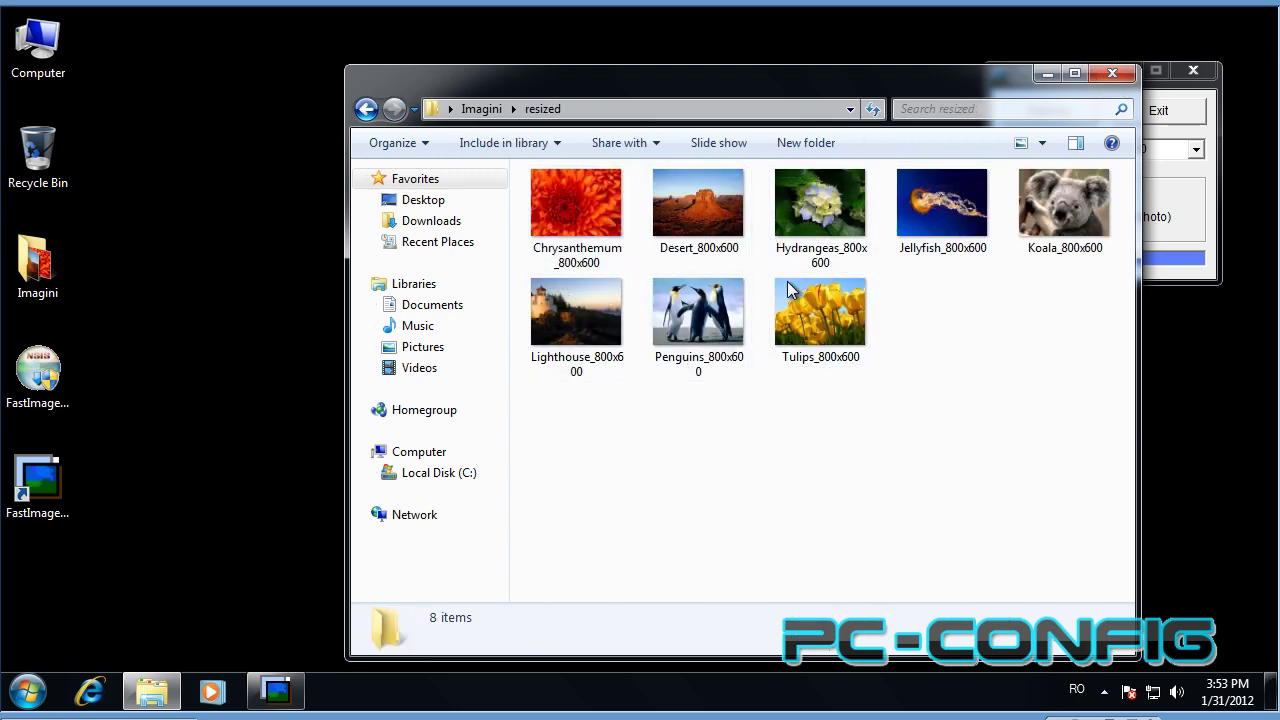
left_click(742, 362)
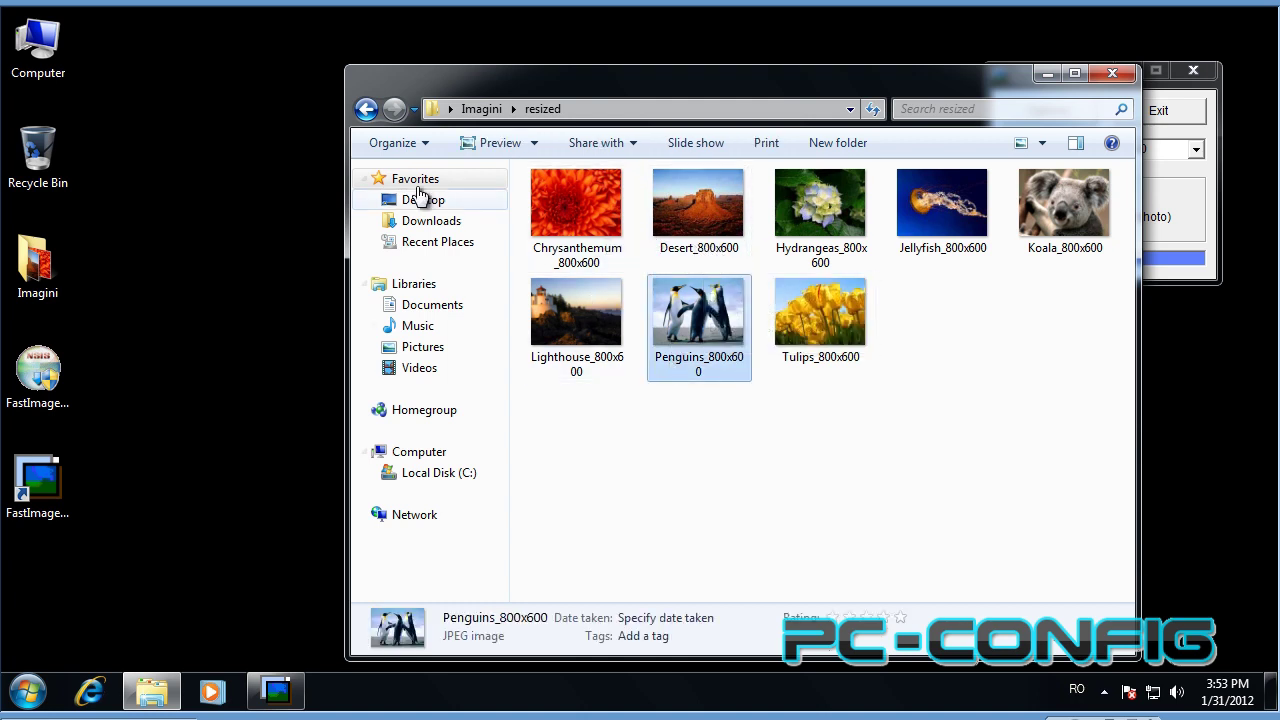
left_click(366, 109)
left_click(1118, 73)
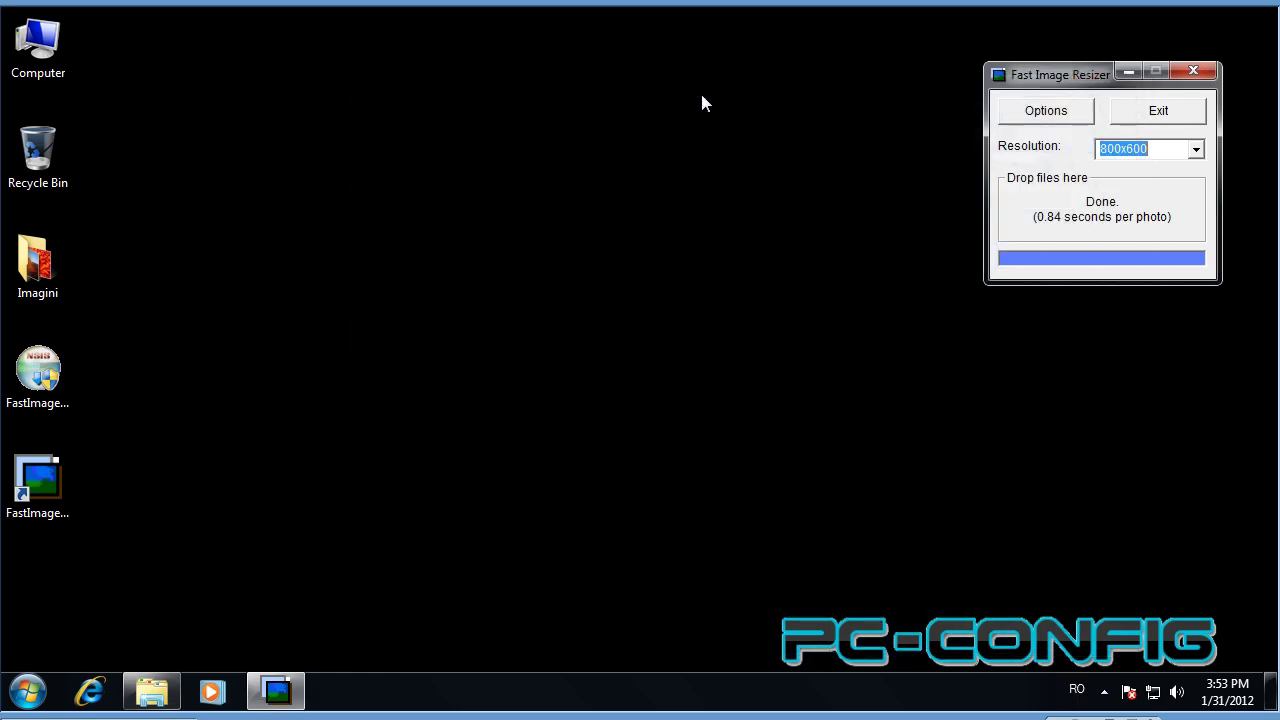
left_click(707, 252)
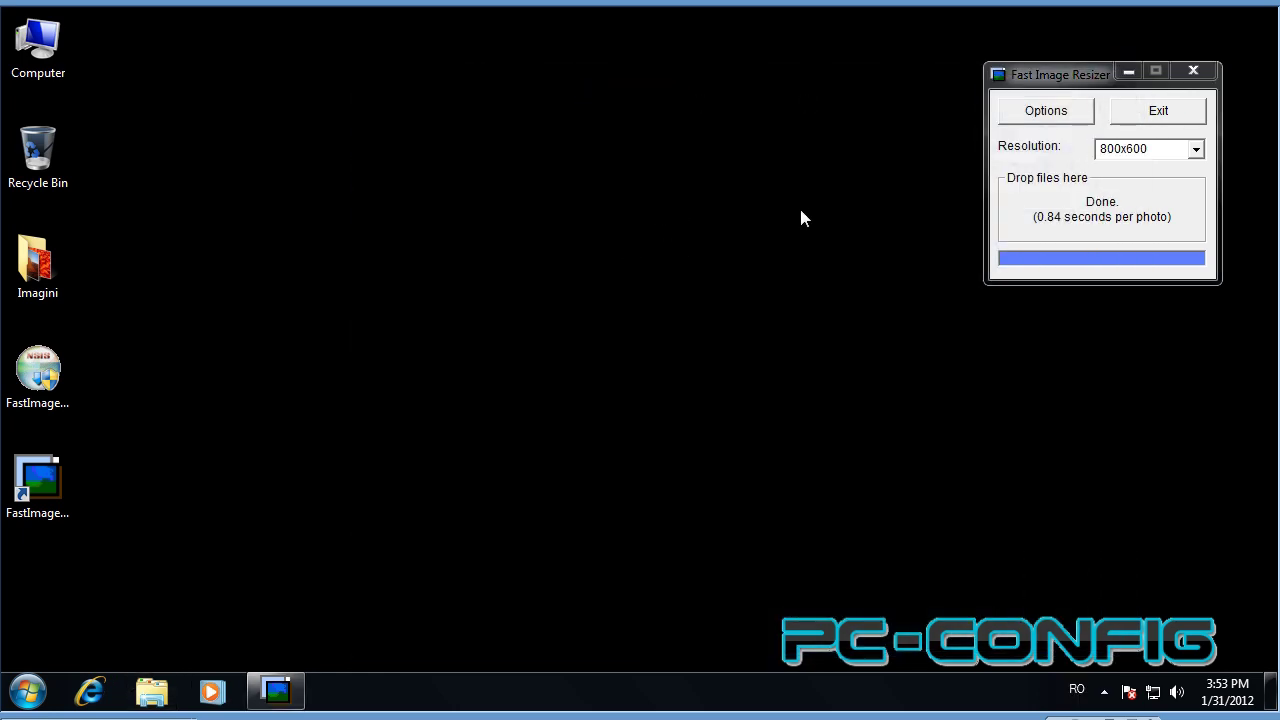
Open the Fast Image Resizer options and set the resize quality to Best.
left_click(1043, 114)
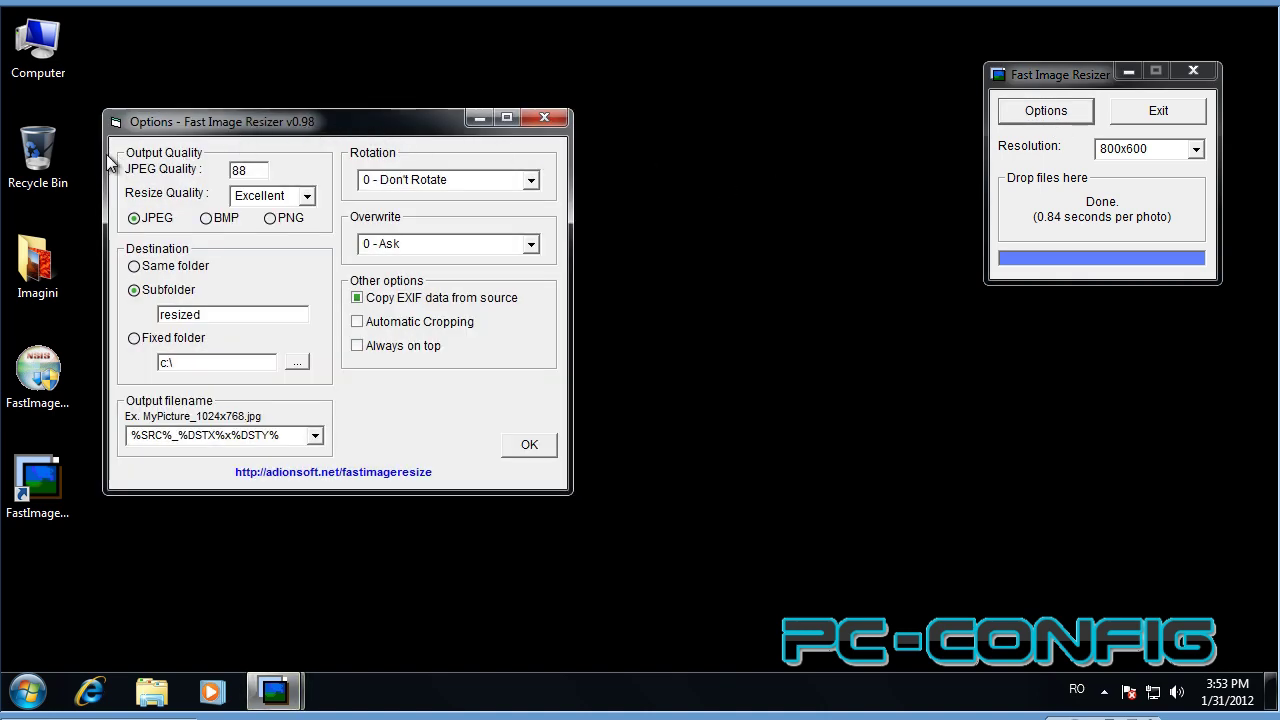
left_click_drag(211, 118, 463, 82)
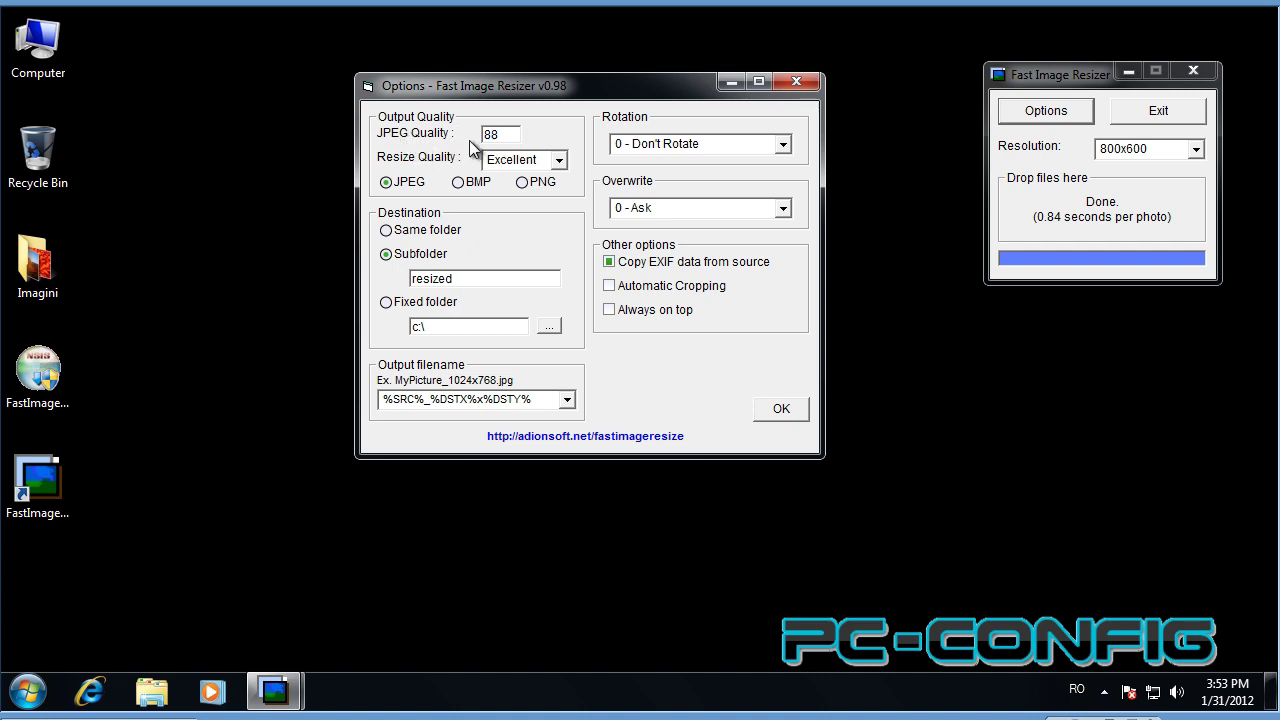
left_click(508, 134)
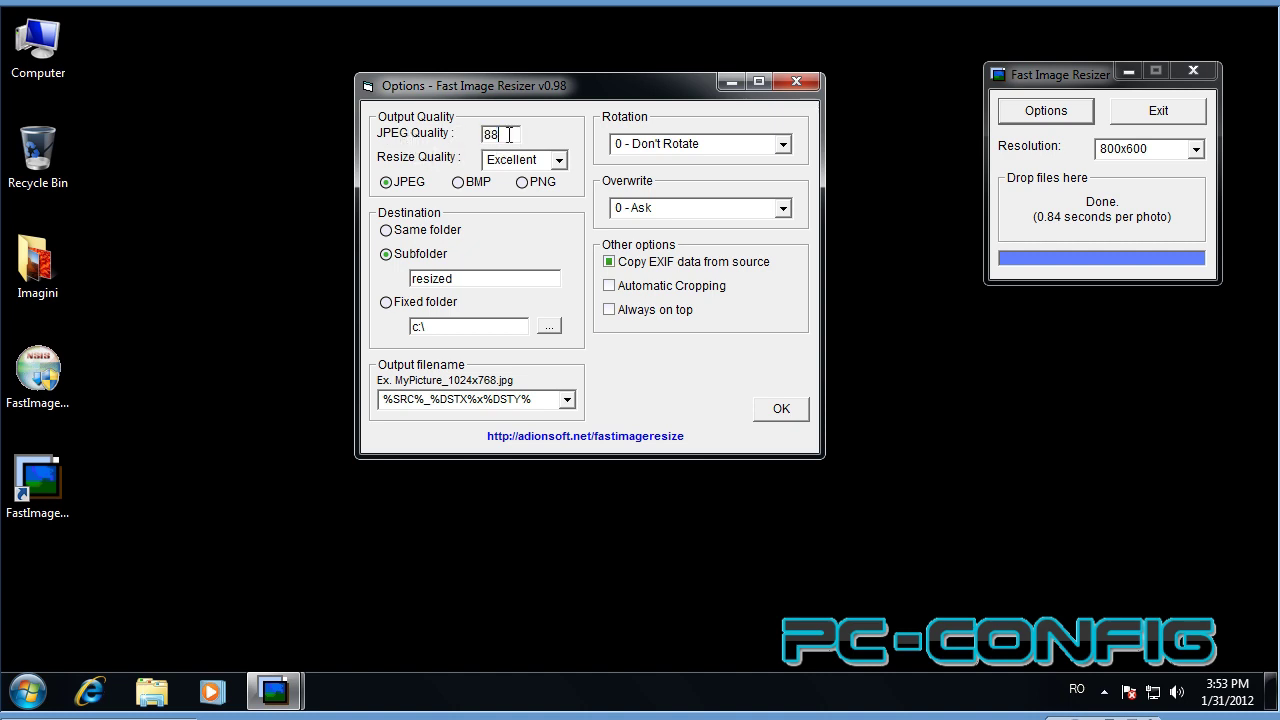
left_click(560, 158)
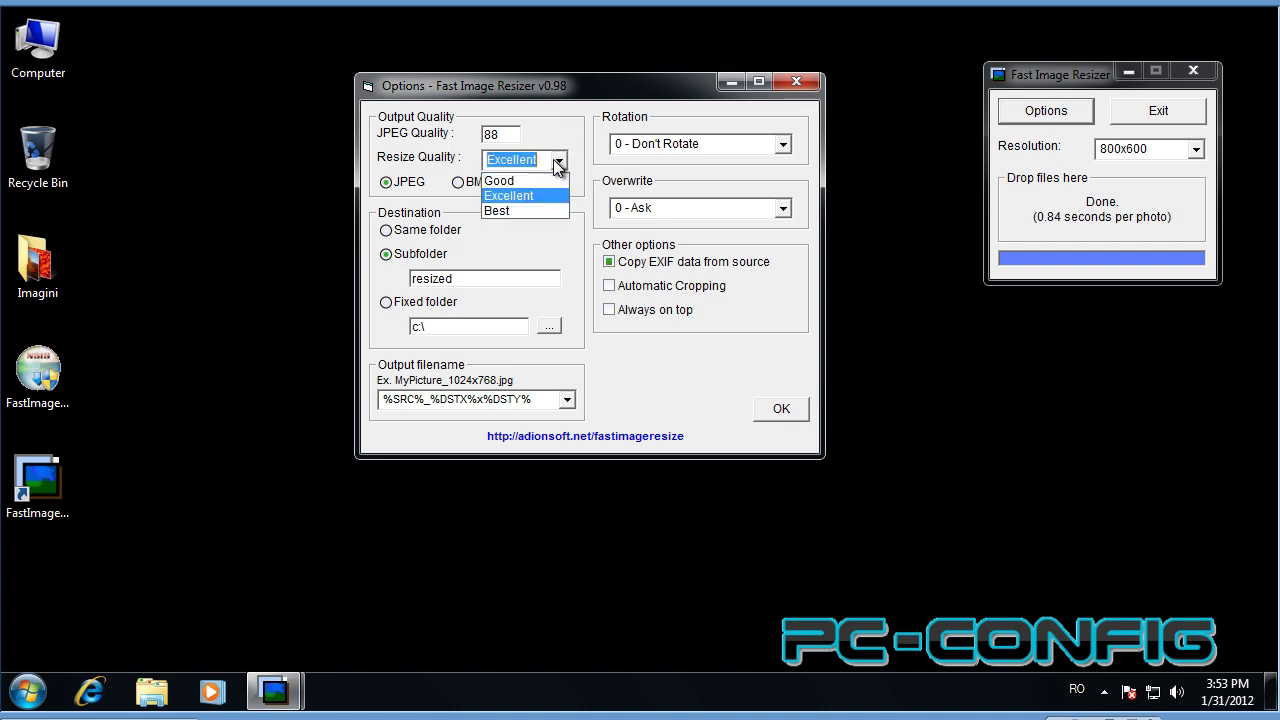
left_click(530, 208)
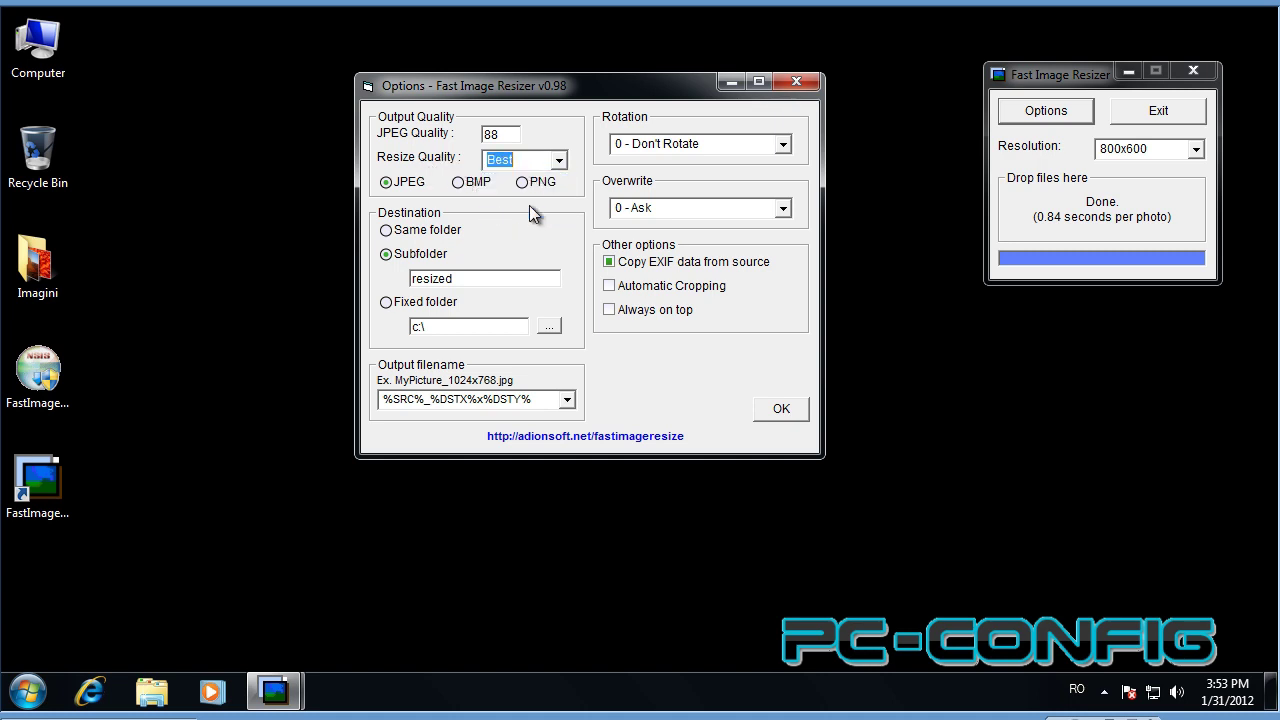
Set the resize quality to Excellent and check the destination subfolder's name.
left_click(558, 160)
left_click(547, 196)
left_click_drag(452, 279, 400, 280)
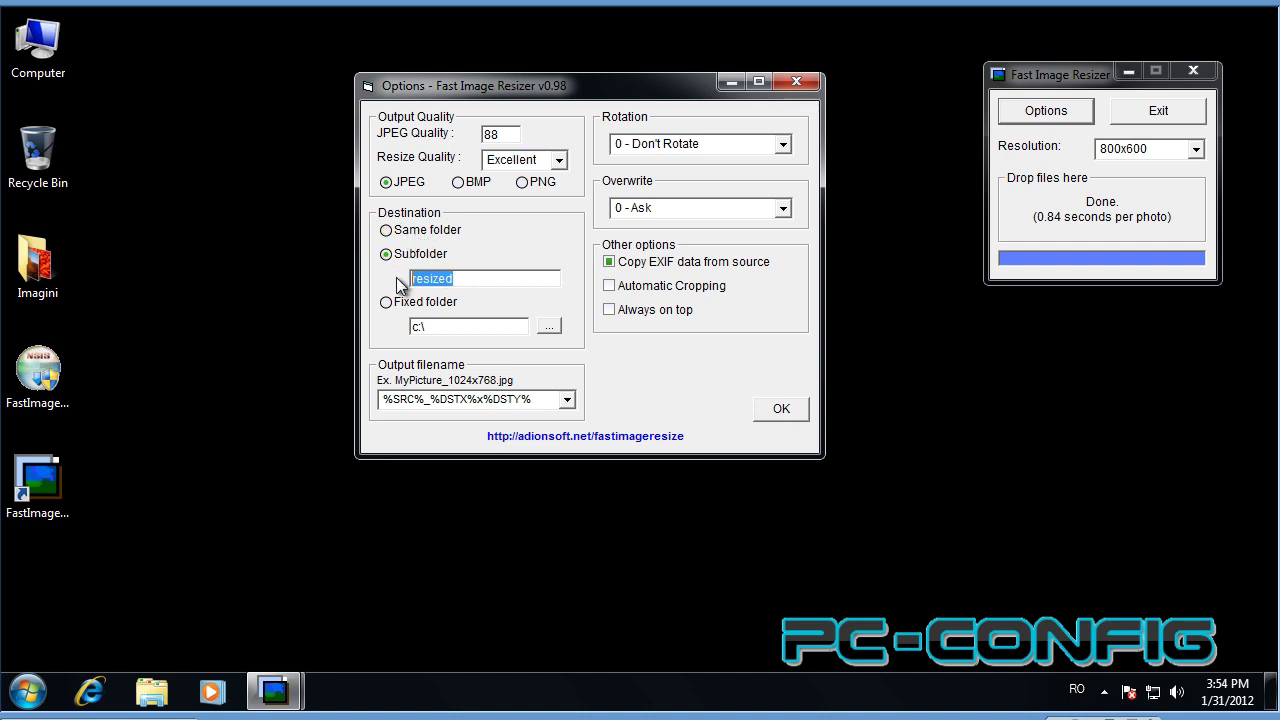
left_click(489, 279)
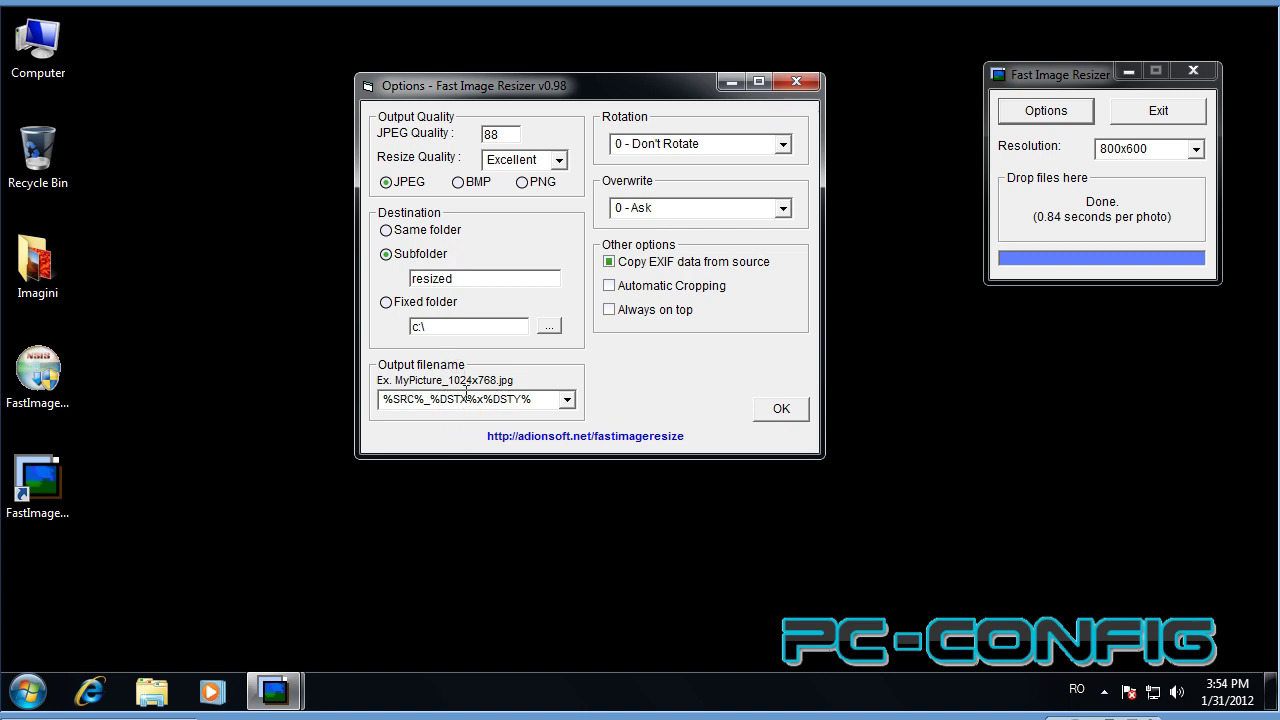
Shorten the output filename pattern to %SRC% by removing the dimension suffix.
left_click(566, 400)
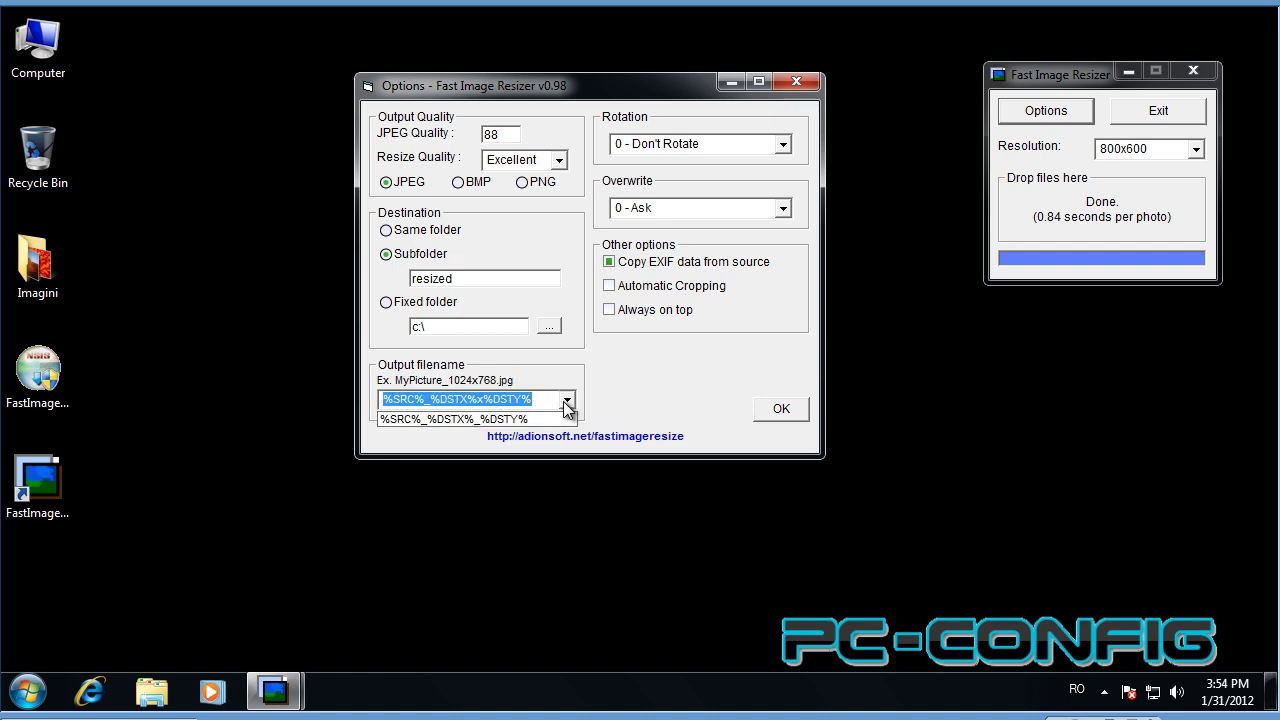
left_click(600, 400)
left_click(485, 399)
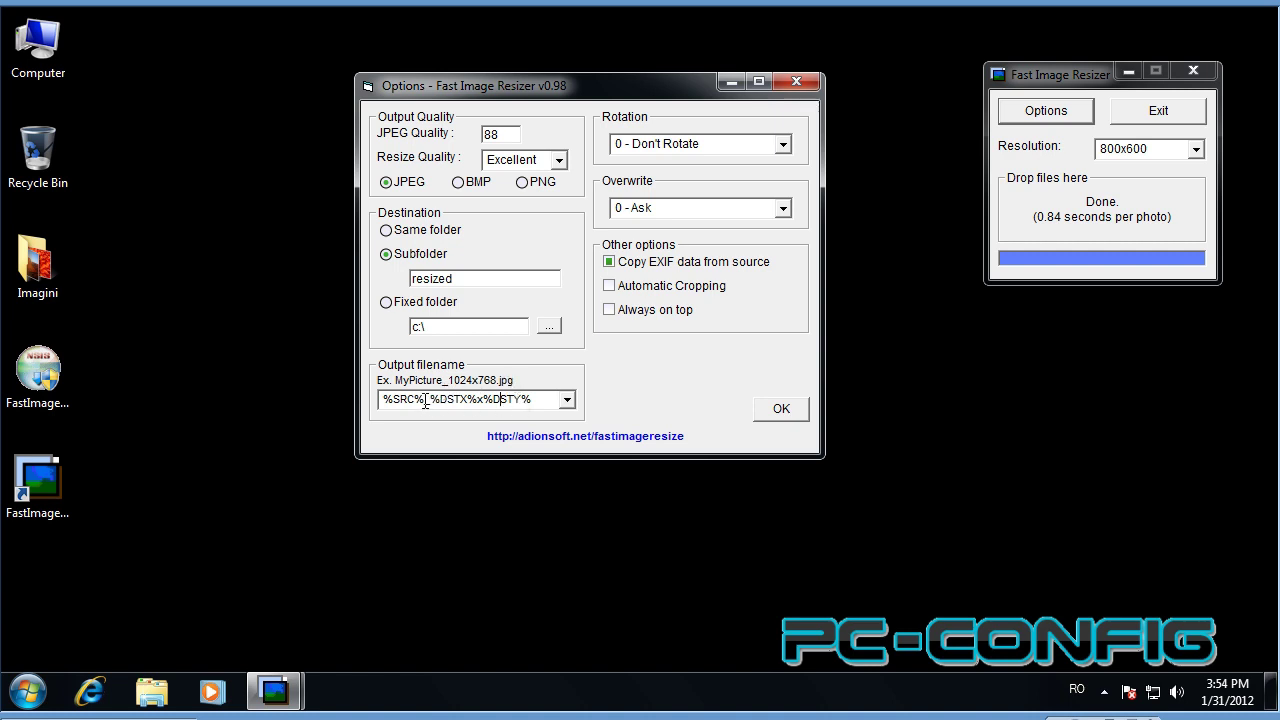
left_click_drag(426, 400, 549, 400)
key("Delete")
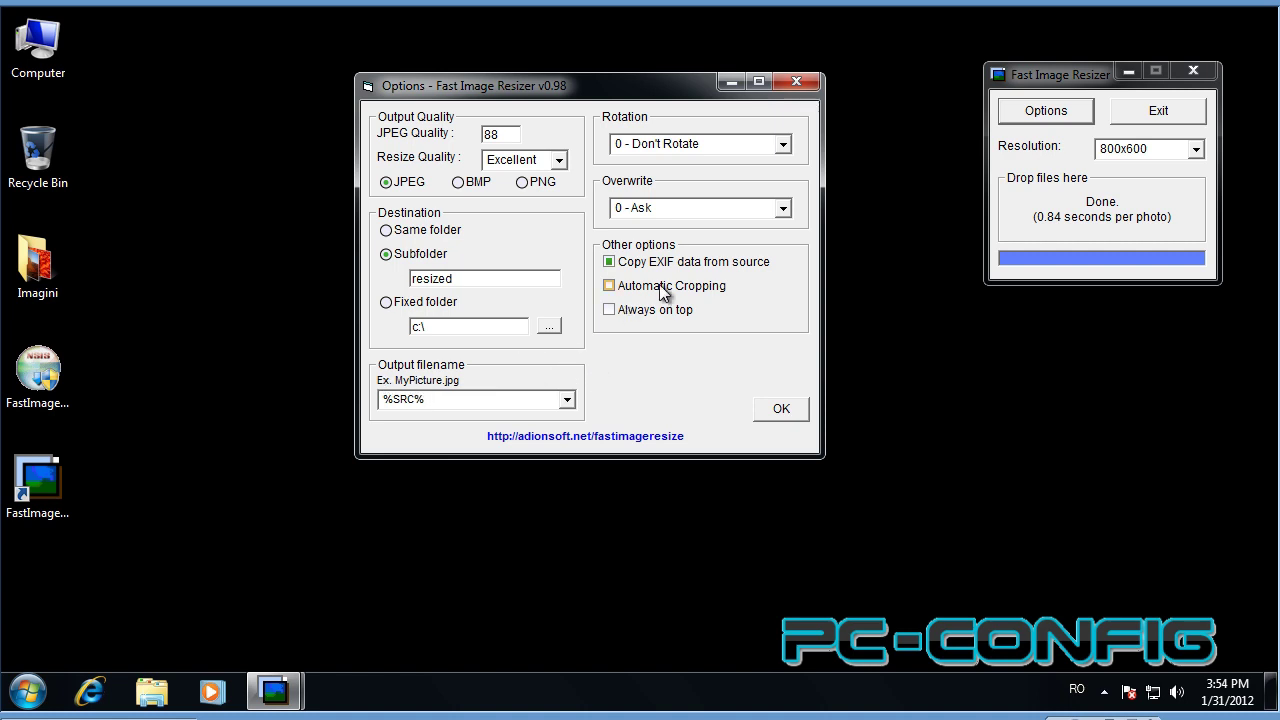
Examine the available rotation and overwrite choices and the automatic cropping option, keeping Don't Rotate and Ask.
left_click(783, 148)
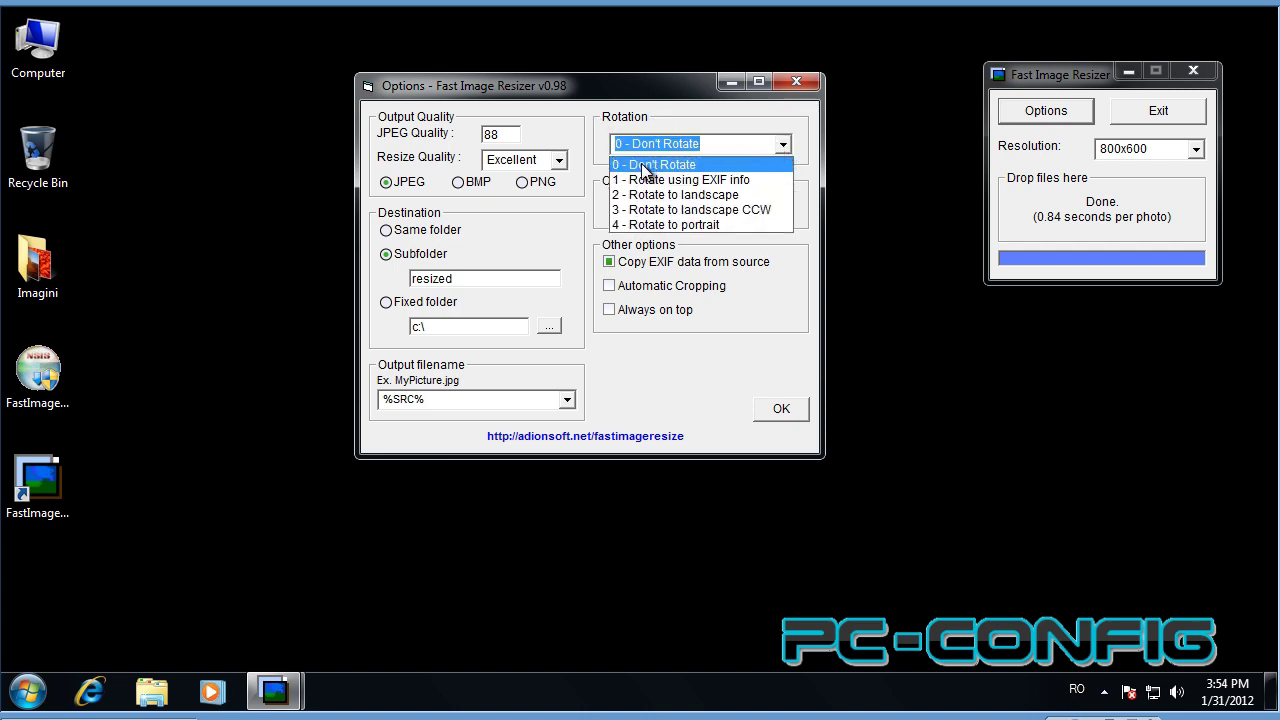
left_click(669, 99)
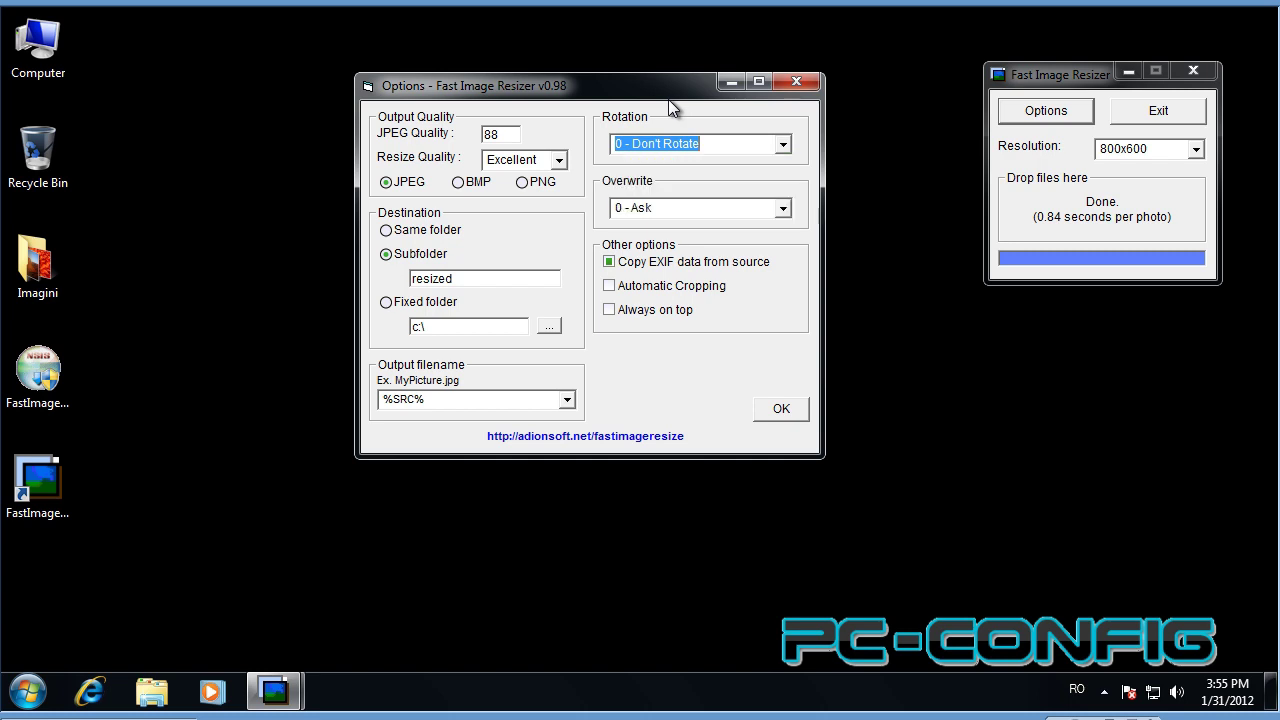
left_click(783, 210)
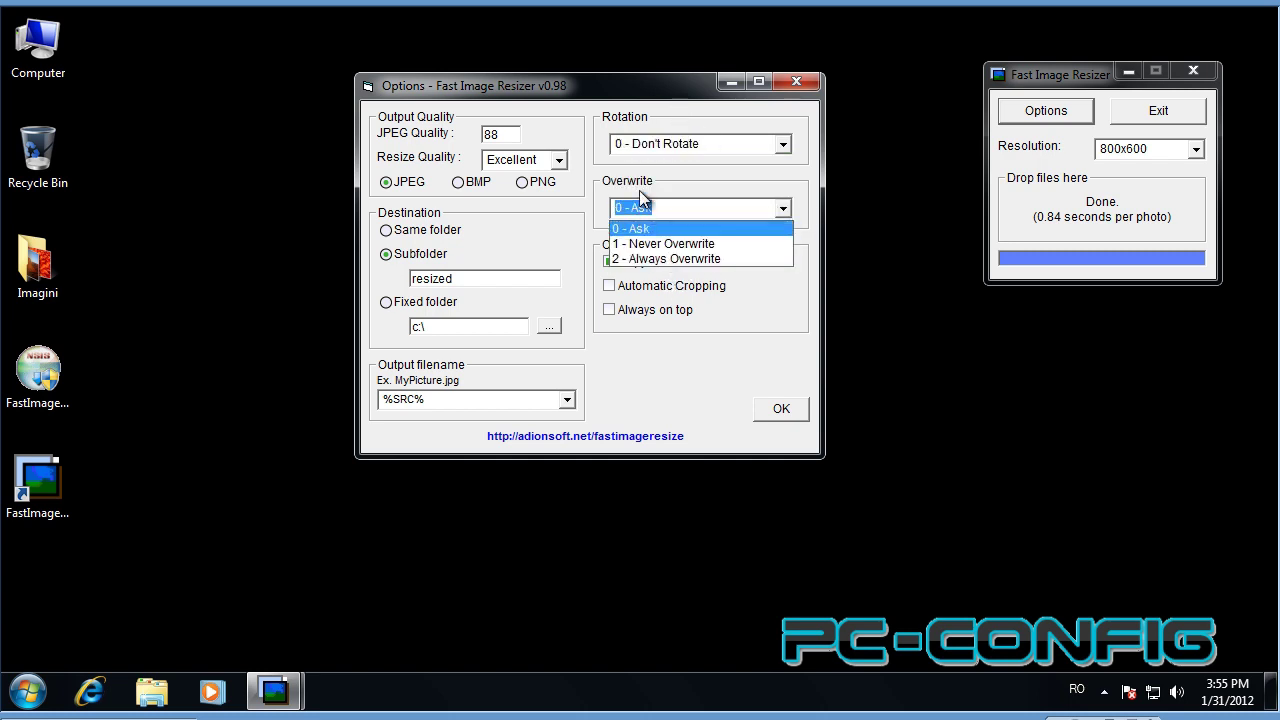
left_click(697, 192)
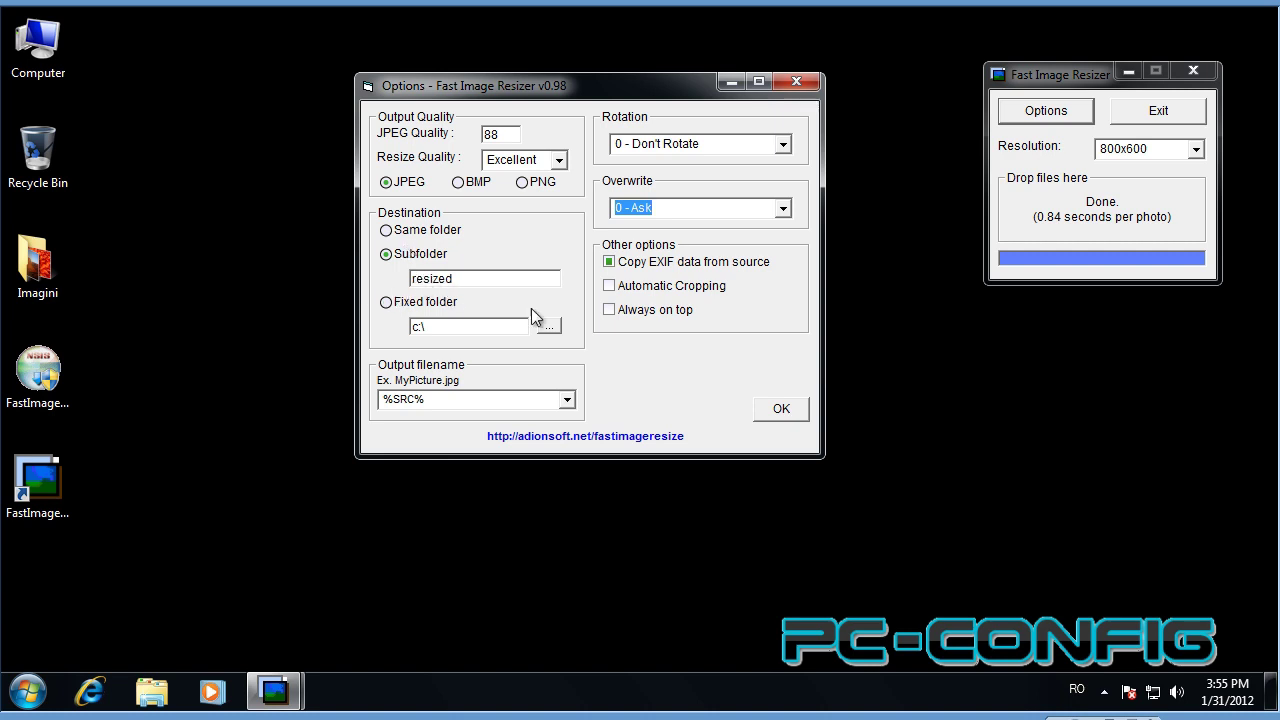
left_click(608, 286)
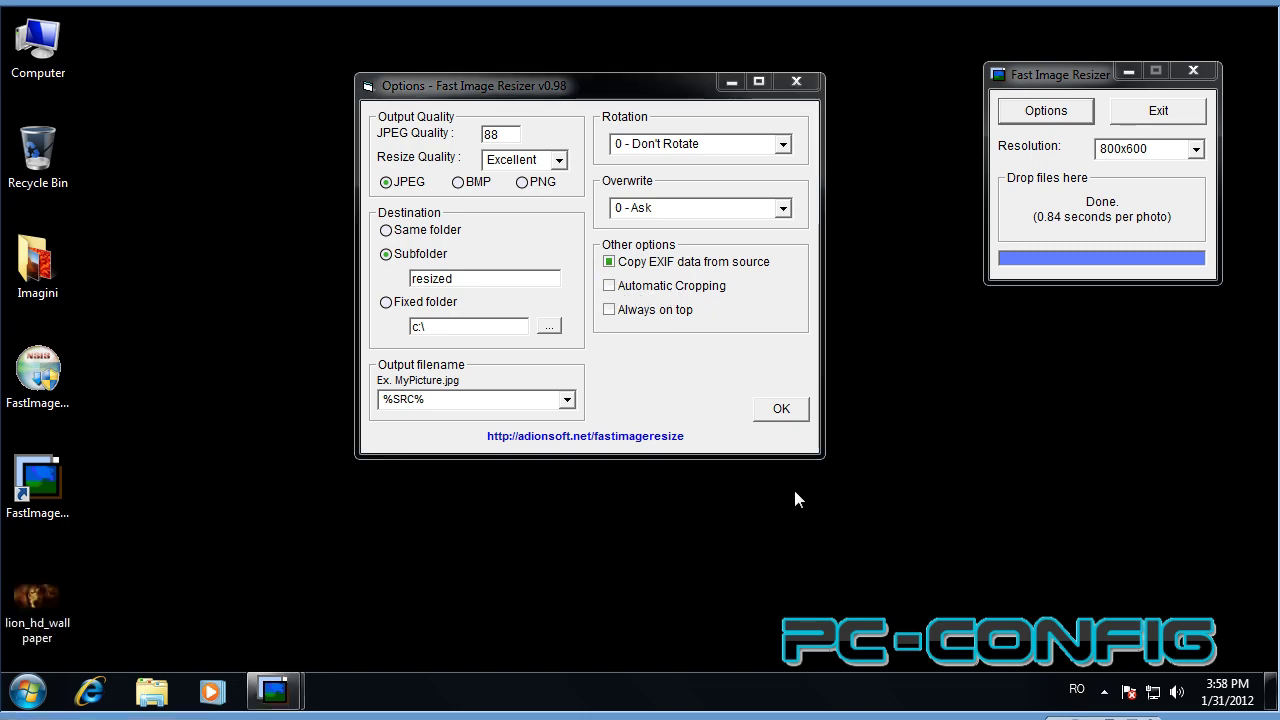
Check the dimensions in the detailed properties of the lion_hd_wallpaper picture on the desktop.
right_click(32, 618)
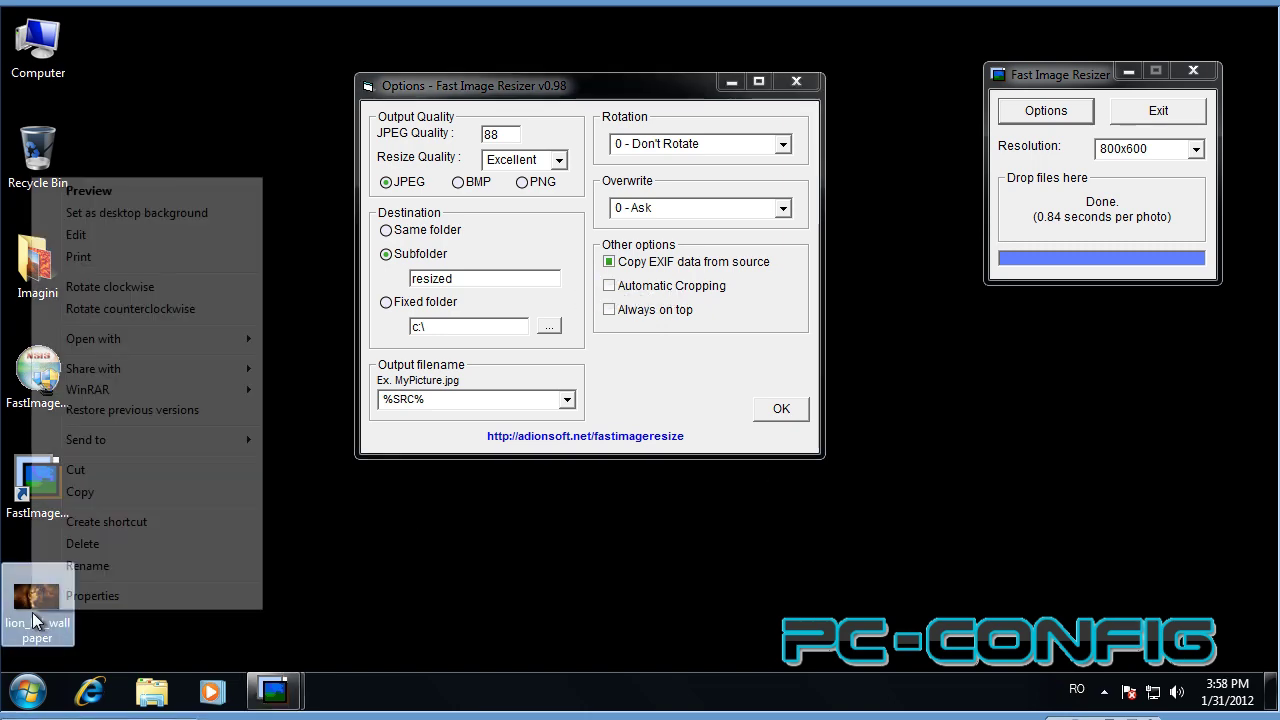
left_click(71, 600)
left_click(167, 200)
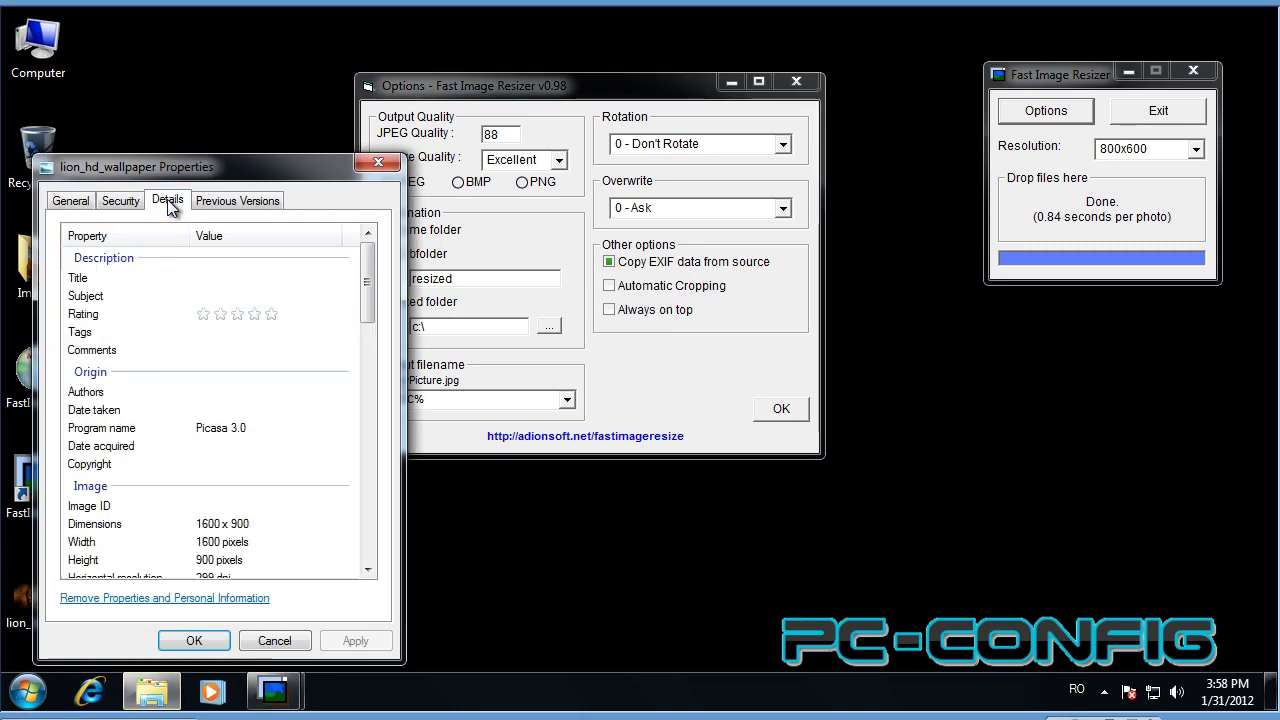
left_click(220, 528)
left_click(380, 163)
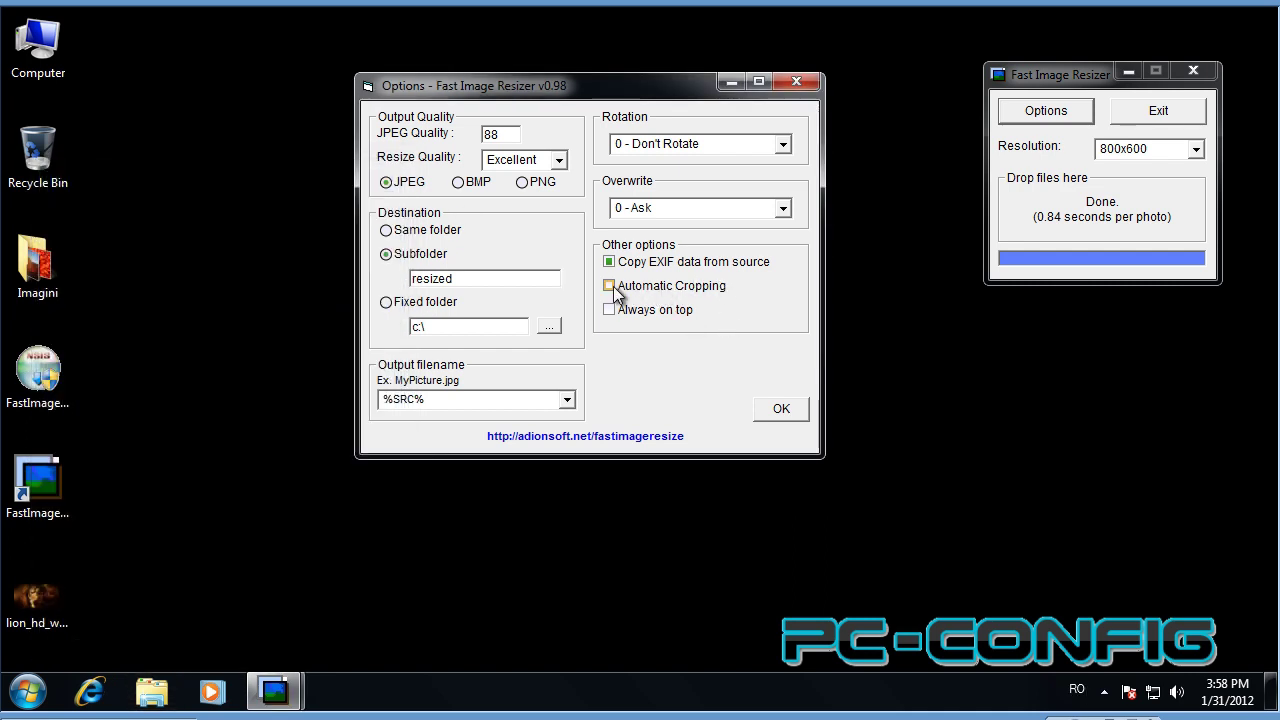
Accept the options and resize the lion_hd_wallpaper picture to 800x600 with automatic cropping off.
left_click(780, 411)
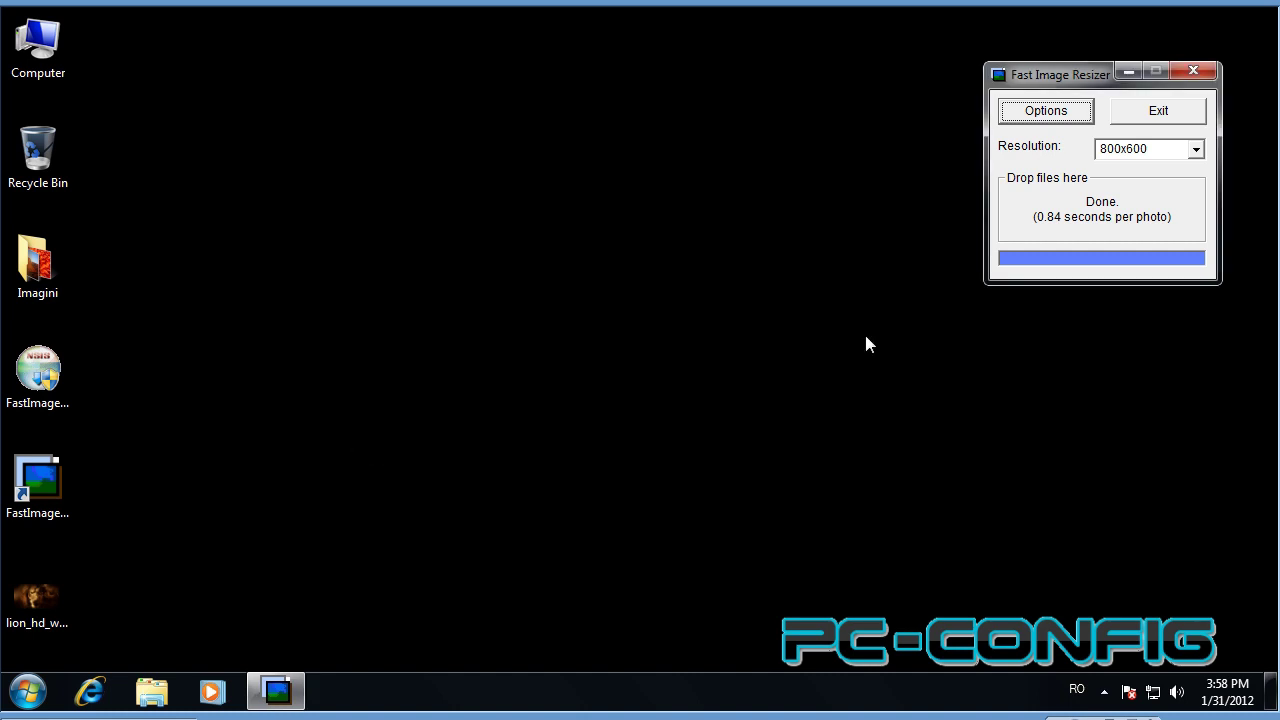
left_click_drag(1072, 74, 490, 77)
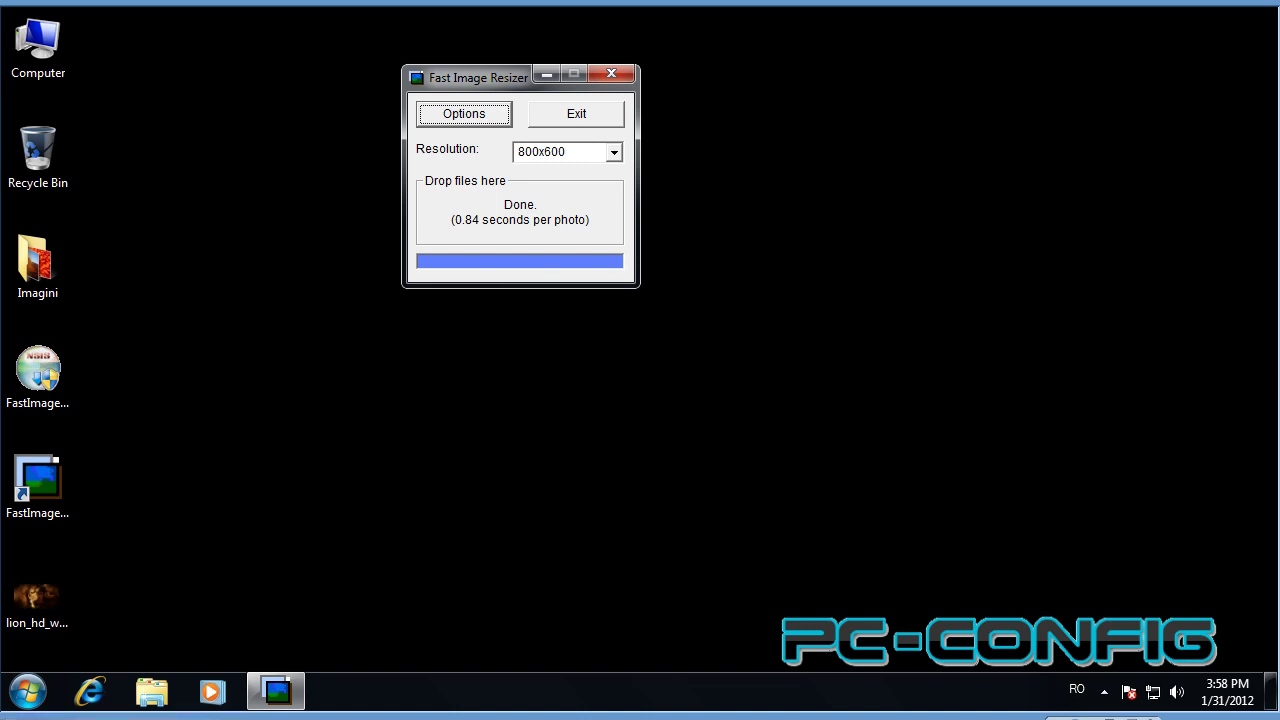
left_click(38, 155)
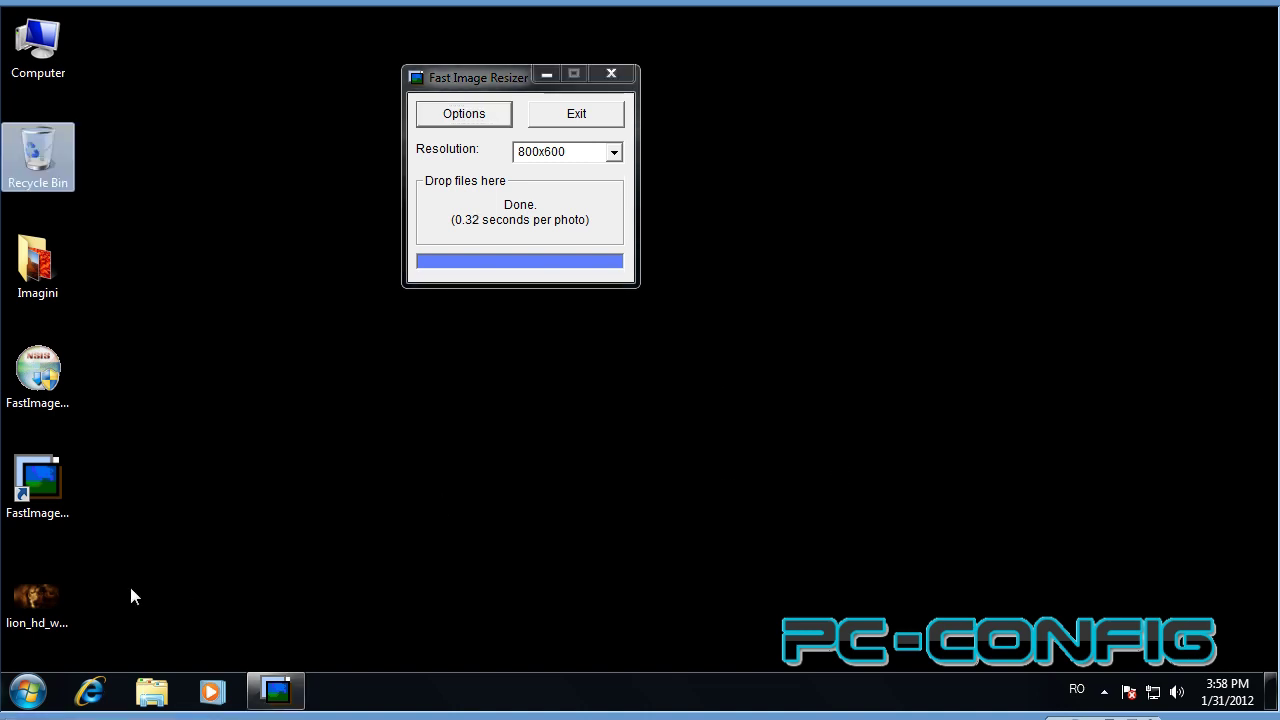
left_click_drag(72, 594, 531, 214)
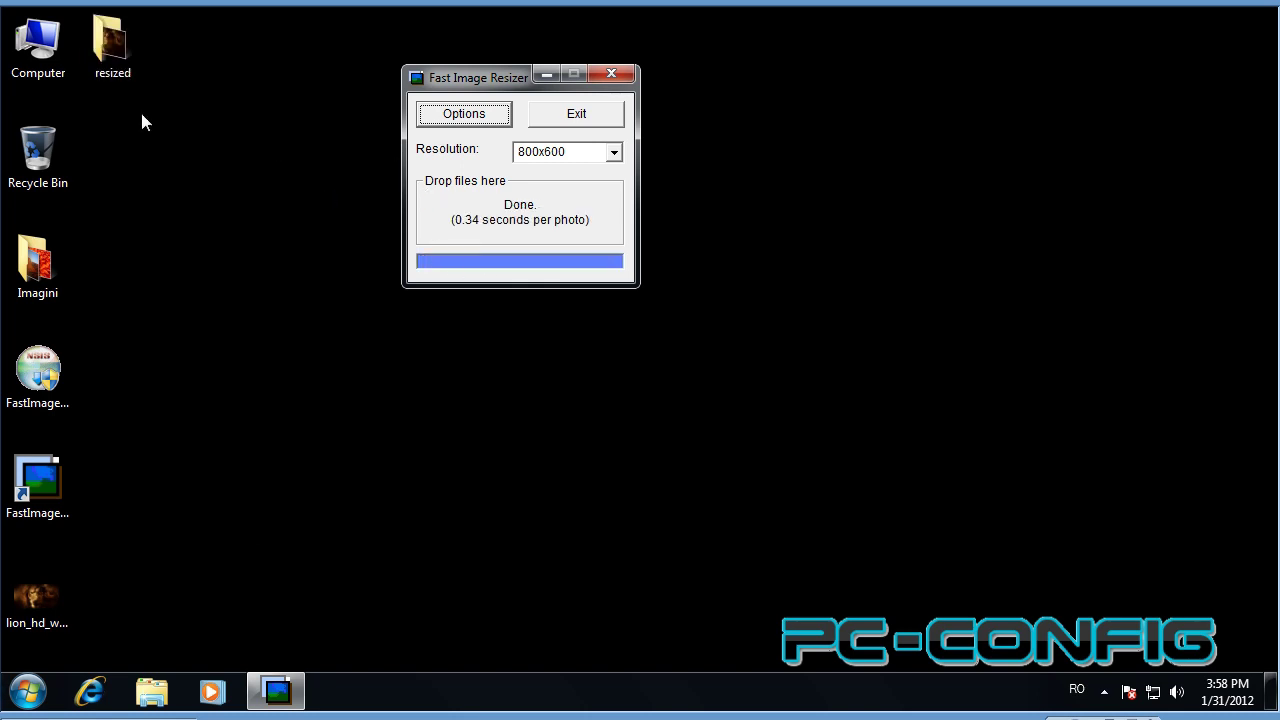
Open the resized lion_hd_wallpaper from the desktop's resized folder, check its detailed image properties, and close its windows.
left_click(121, 36)
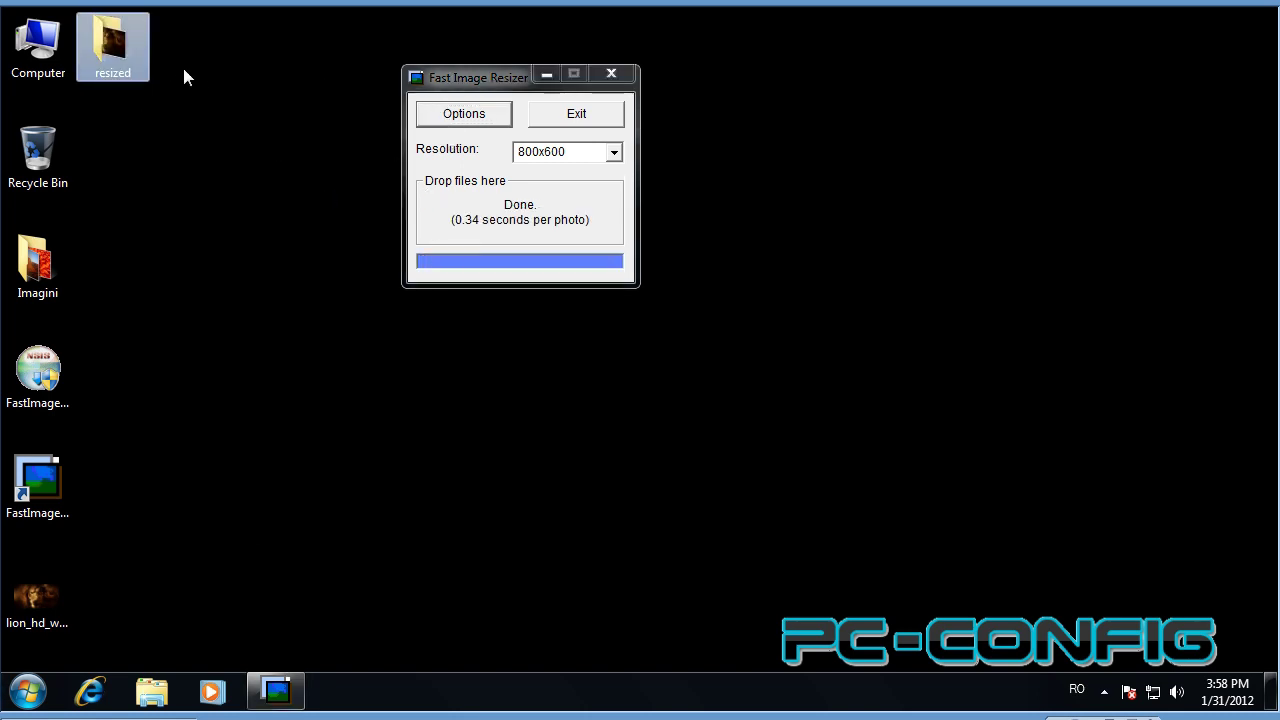
double_click(112, 45)
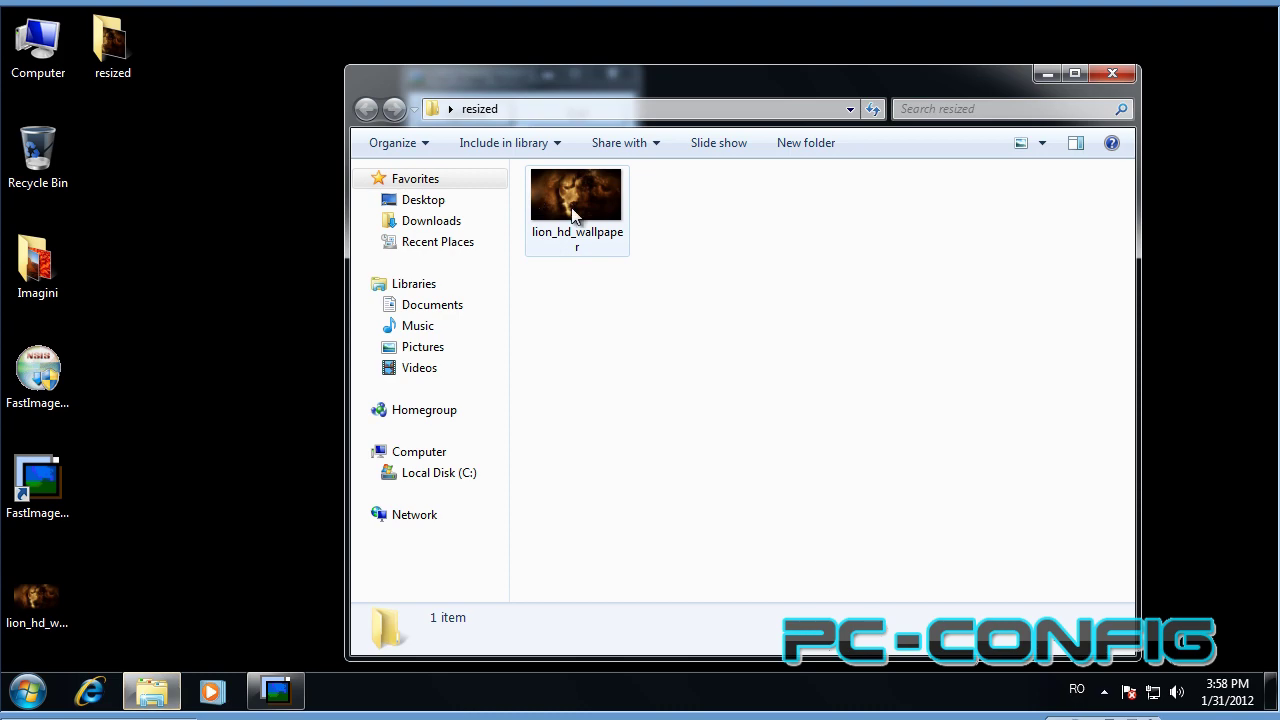
double_click(575, 205)
right_click(541, 282)
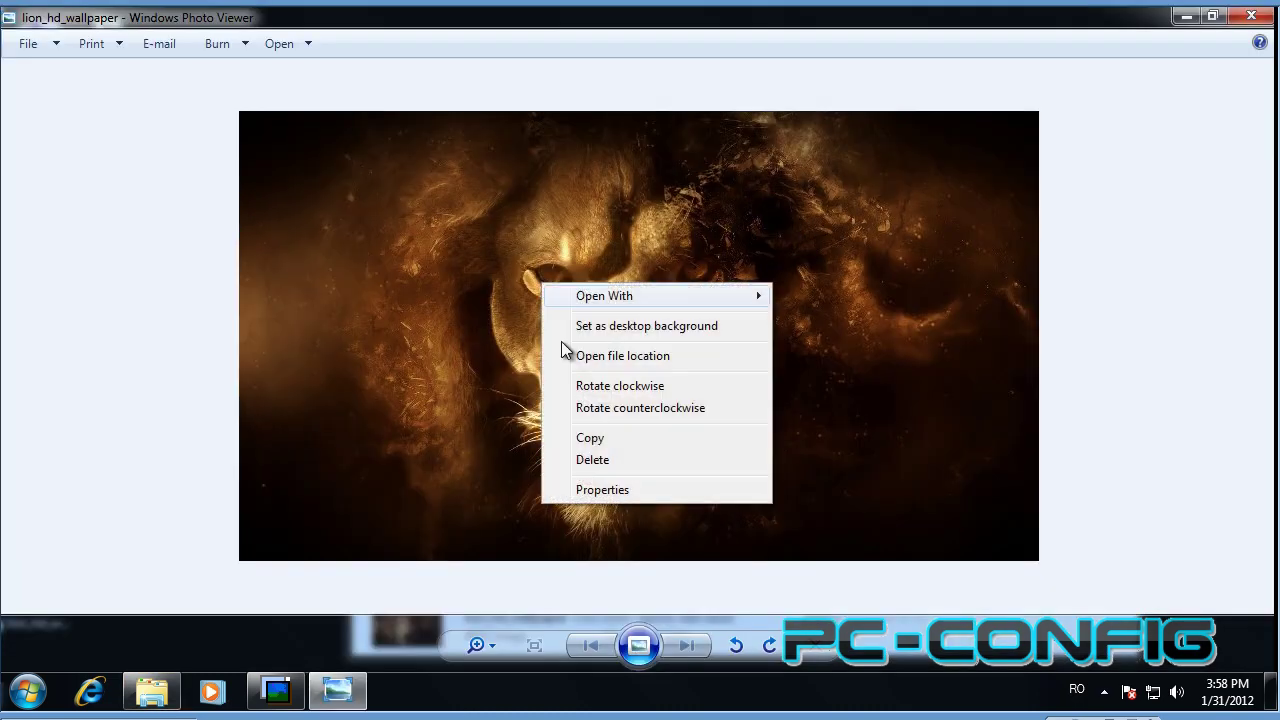
left_click(607, 489)
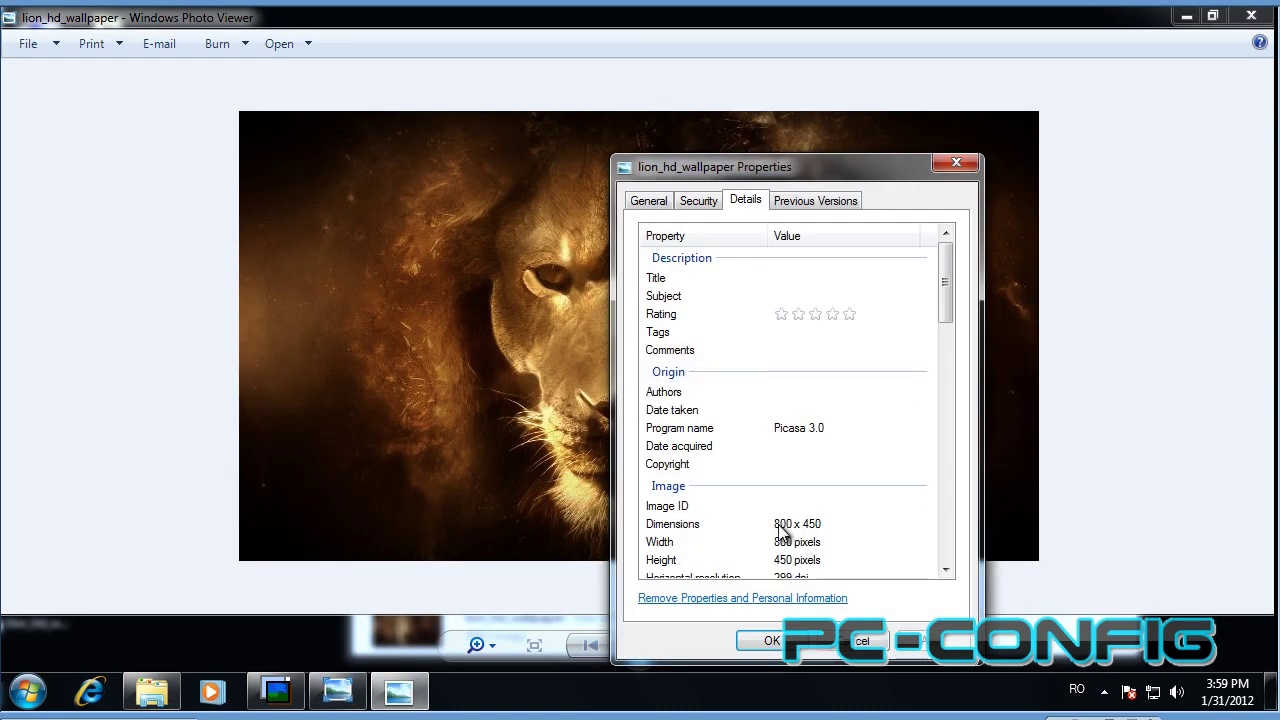
left_click(829, 524)
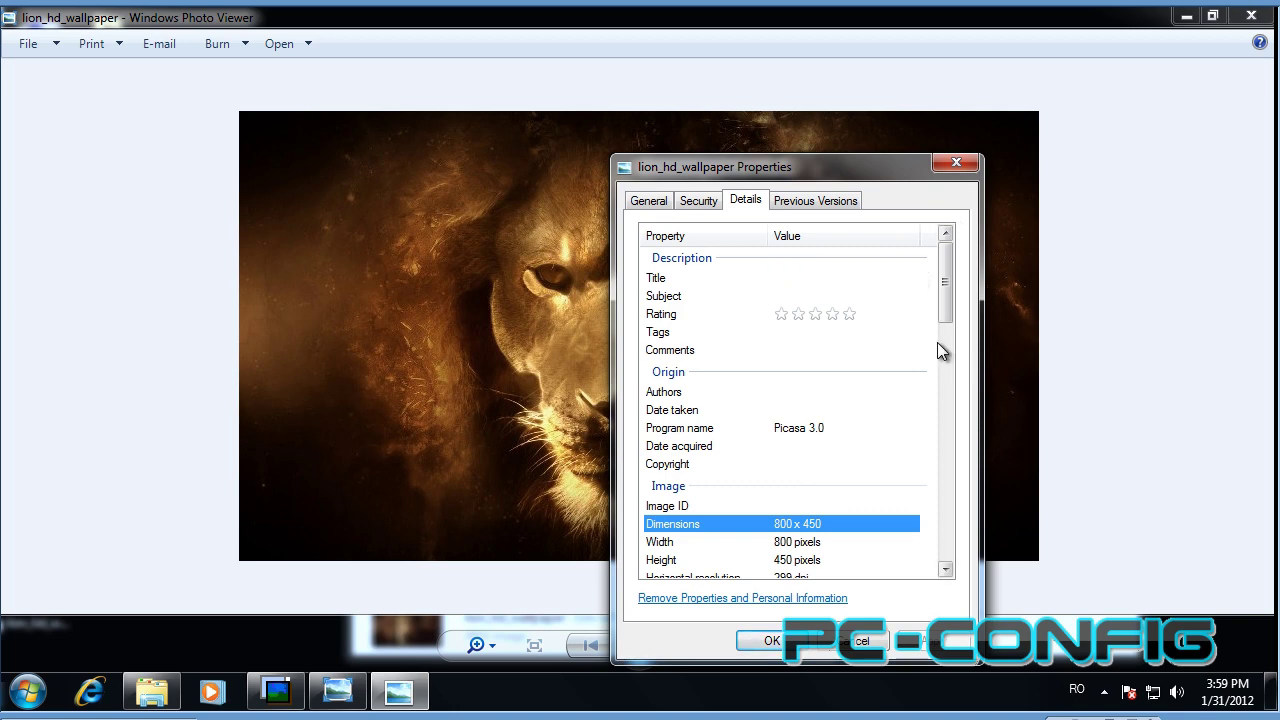
left_click_drag(945, 262, 950, 317)
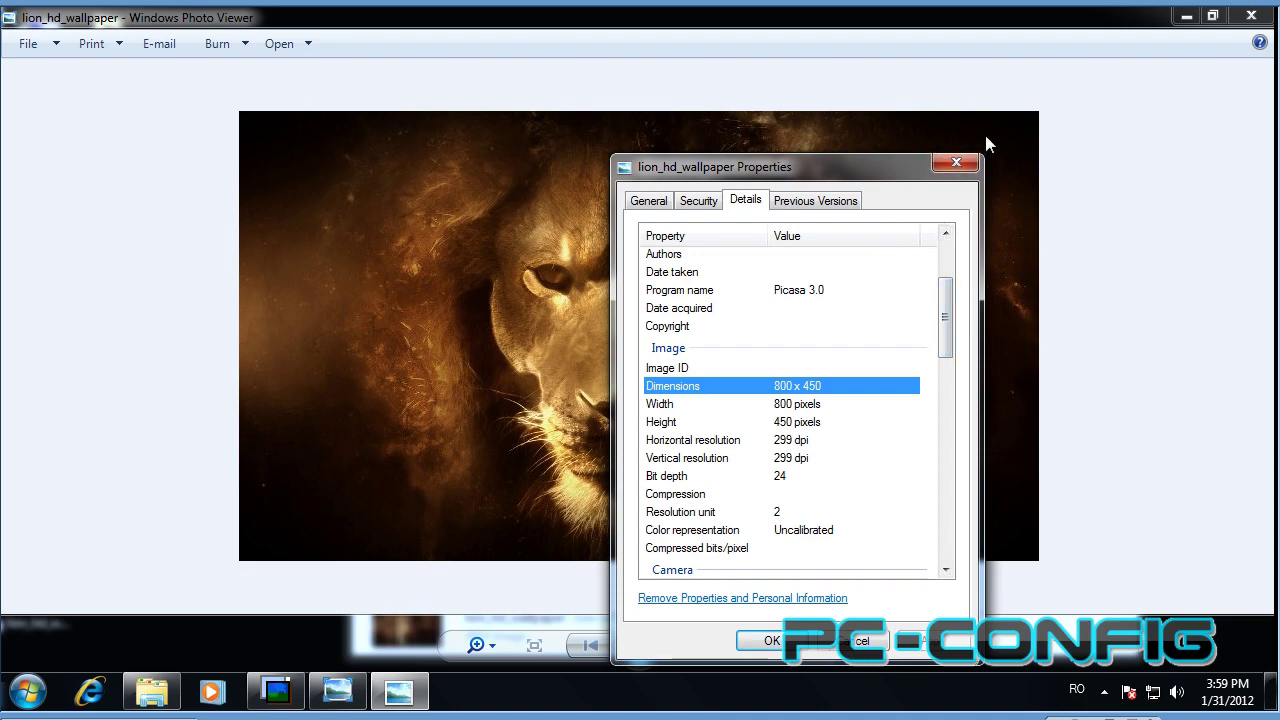
left_click(972, 166)
left_click(1251, 18)
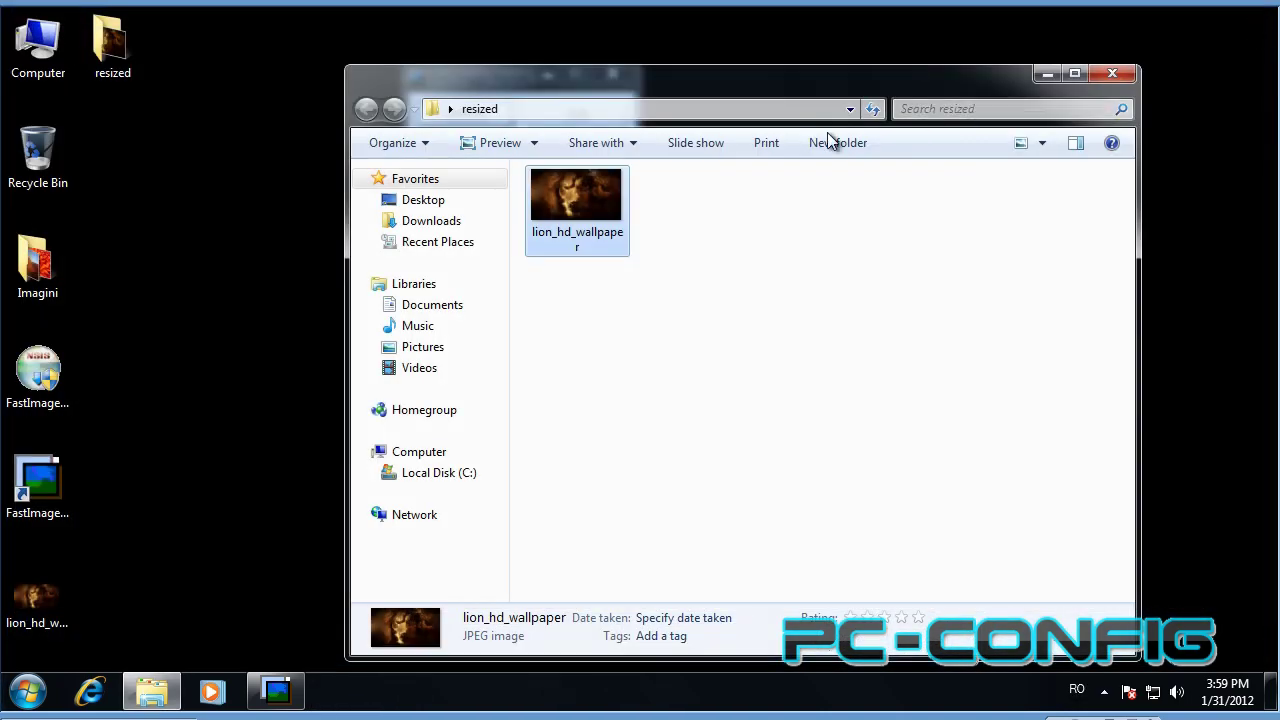
left_click(1112, 73)
Enable Automatic Cropping in the resizer options.
left_click(488, 116)
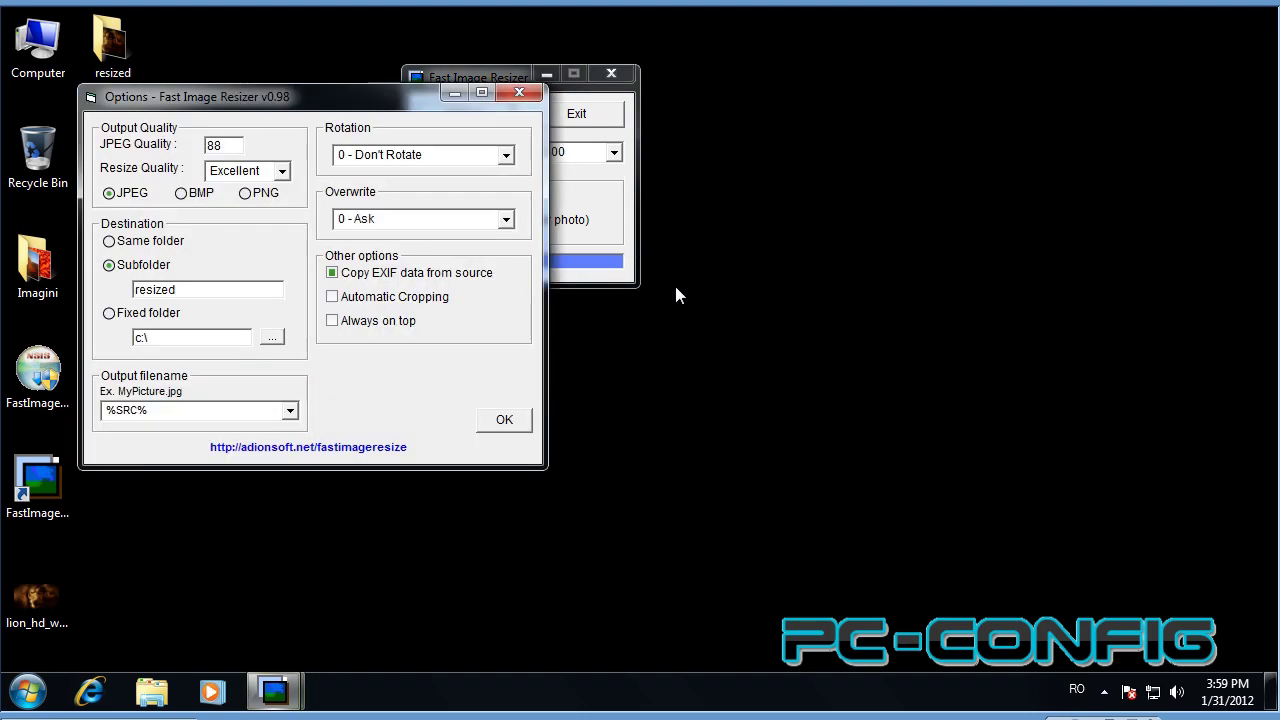
left_click(356, 297)
left_click(512, 424)
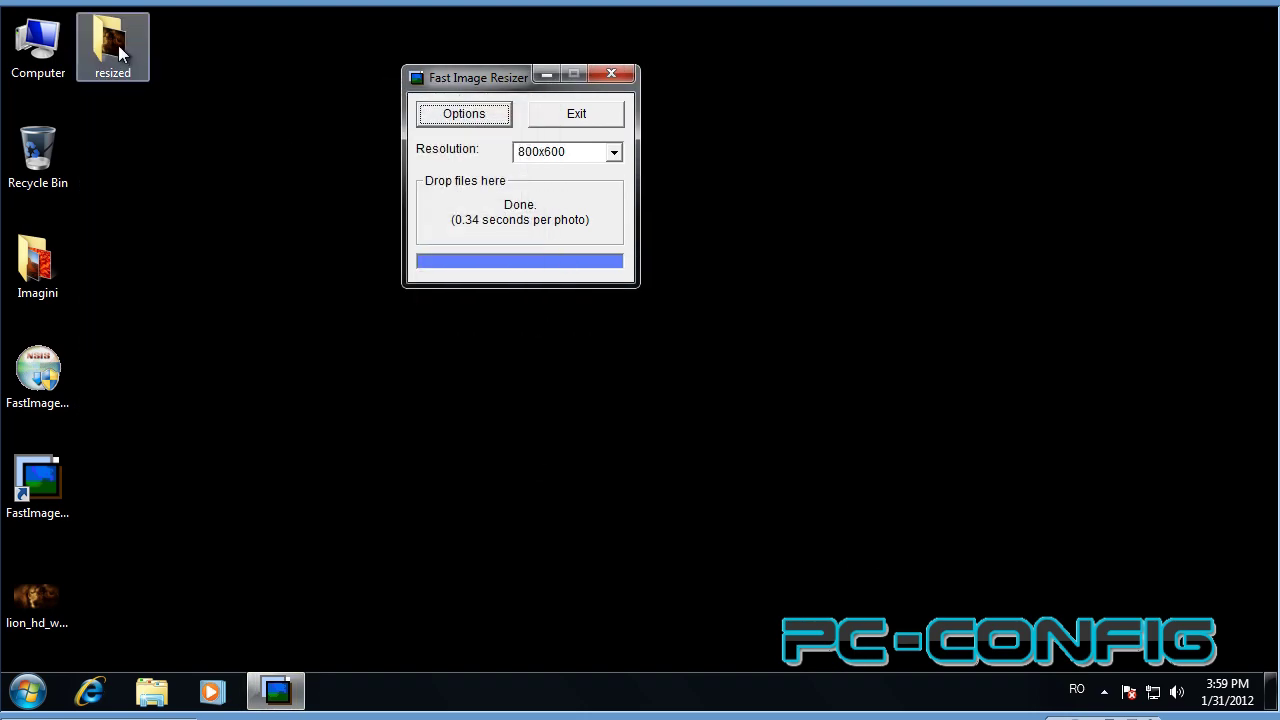
Delete the resized folder from the desktop and resize lion_hd_wallpaper again at 800x600.
left_click_drag(120, 50, 45, 145)
left_click_drag(37, 598, 540, 215)
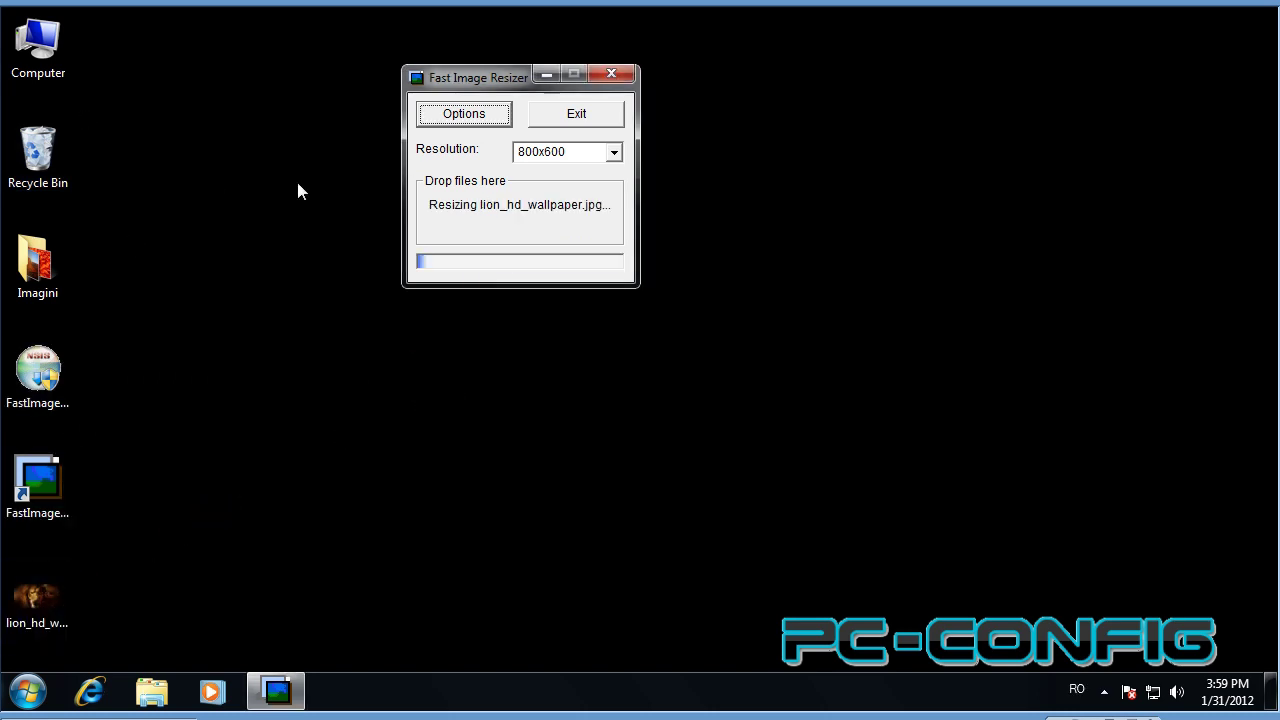
Open the automatically cropped lion_hd_wallpaper in the new resized folder and check its dimensions in the detailed properties.
double_click(110, 45)
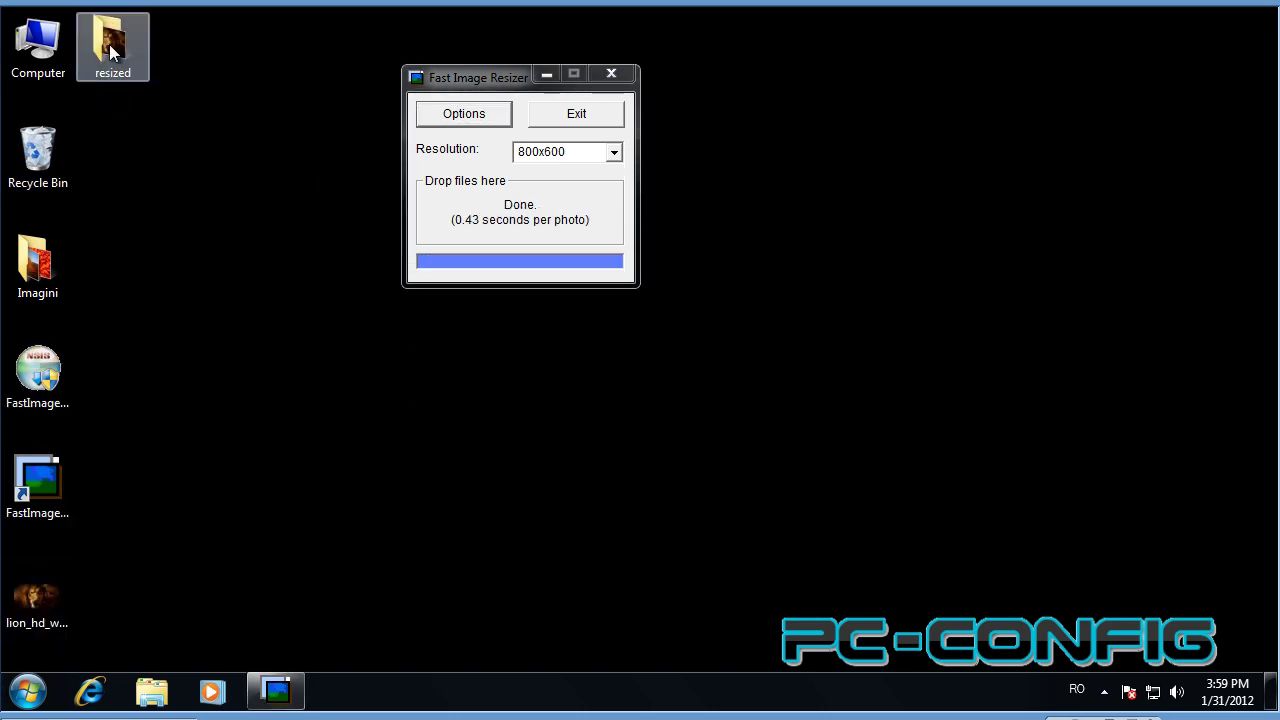
left_click(581, 206)
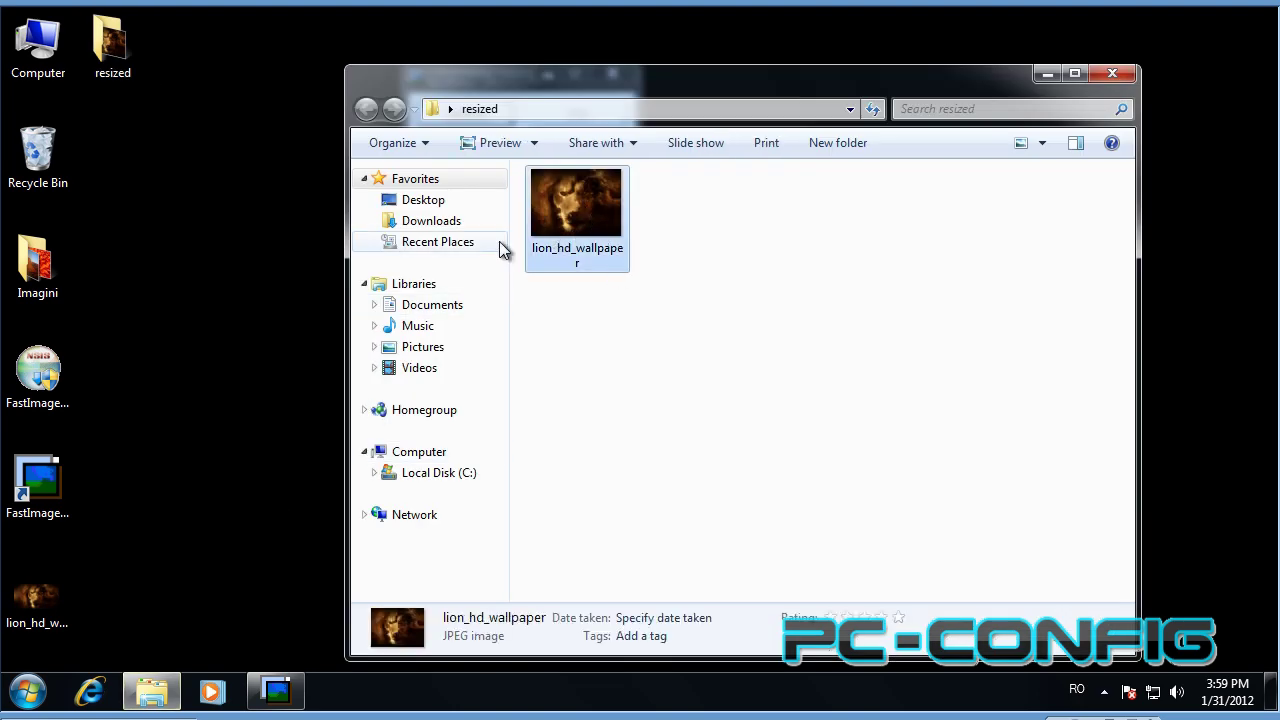
double_click(580, 210)
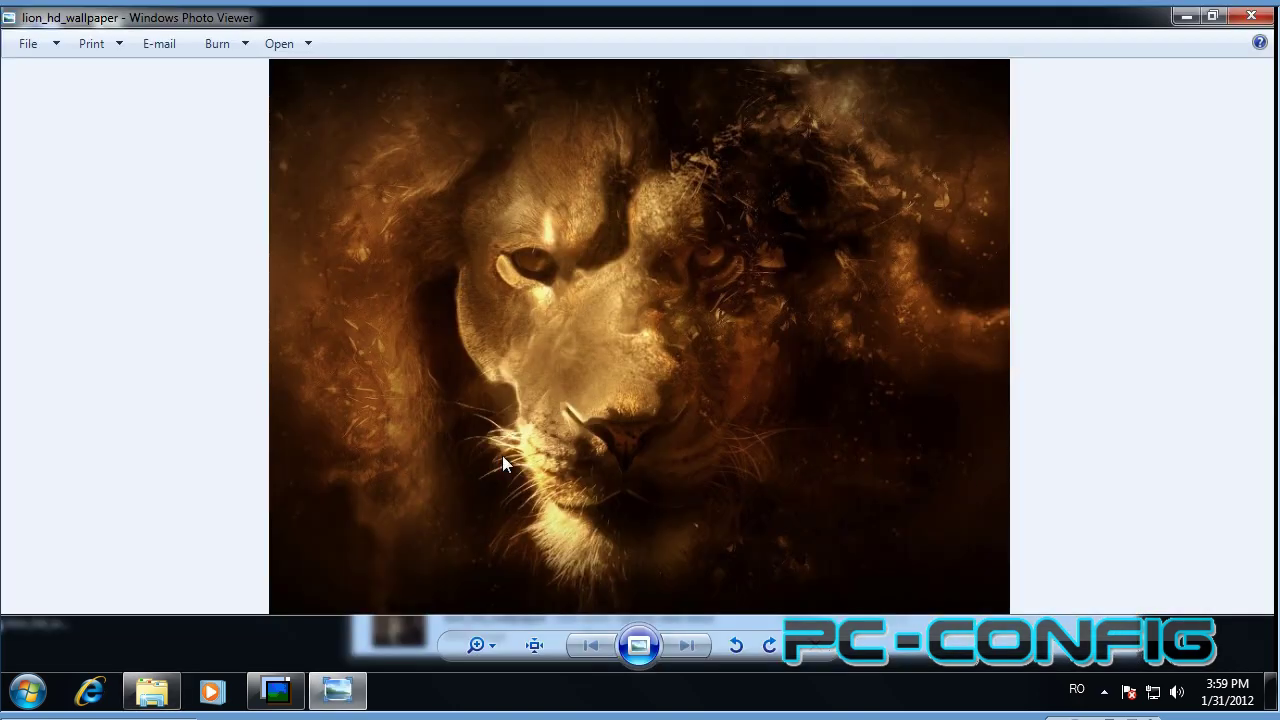
right_click(659, 334)
left_click(720, 540)
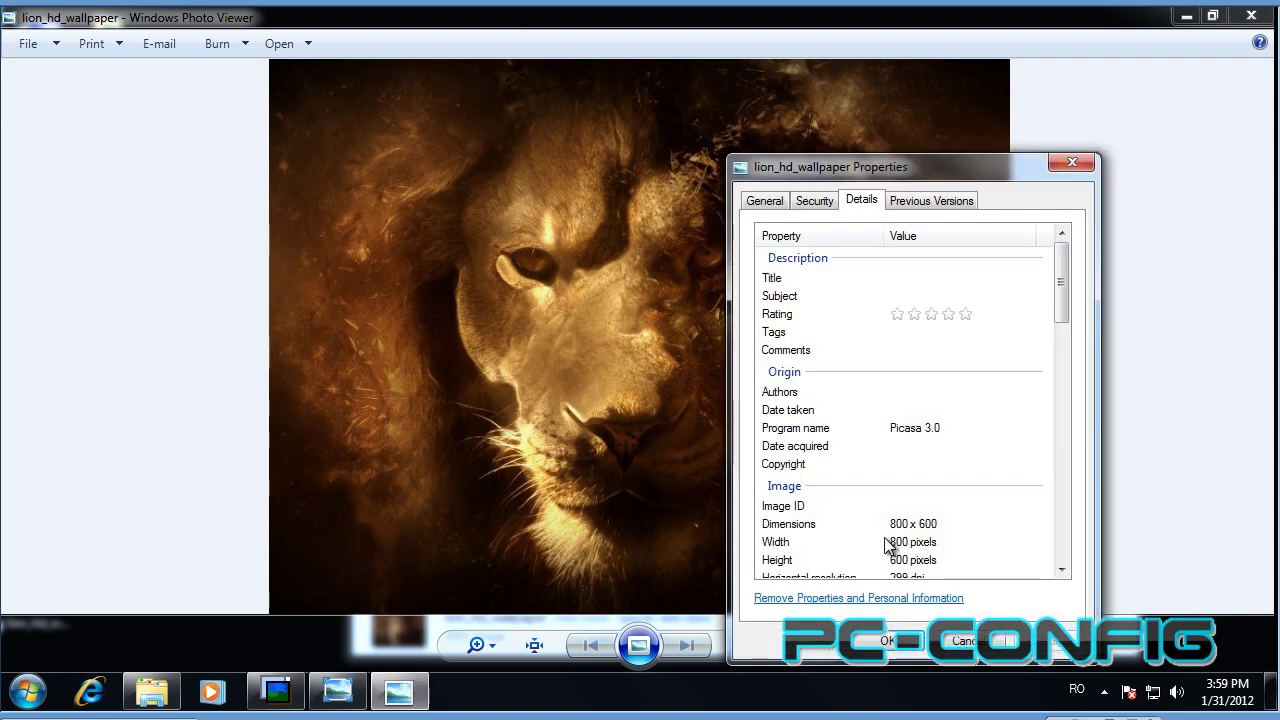
left_click(897, 533)
left_click(1070, 162)
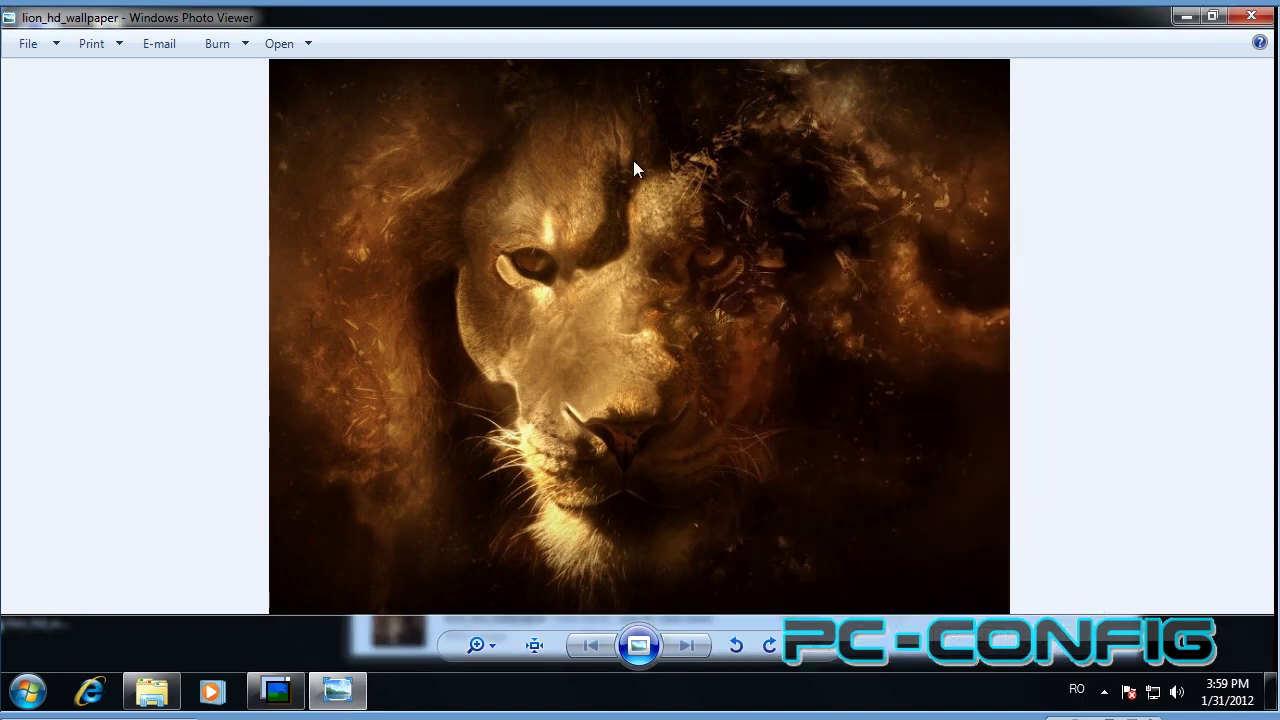
left_click(1256, 18)
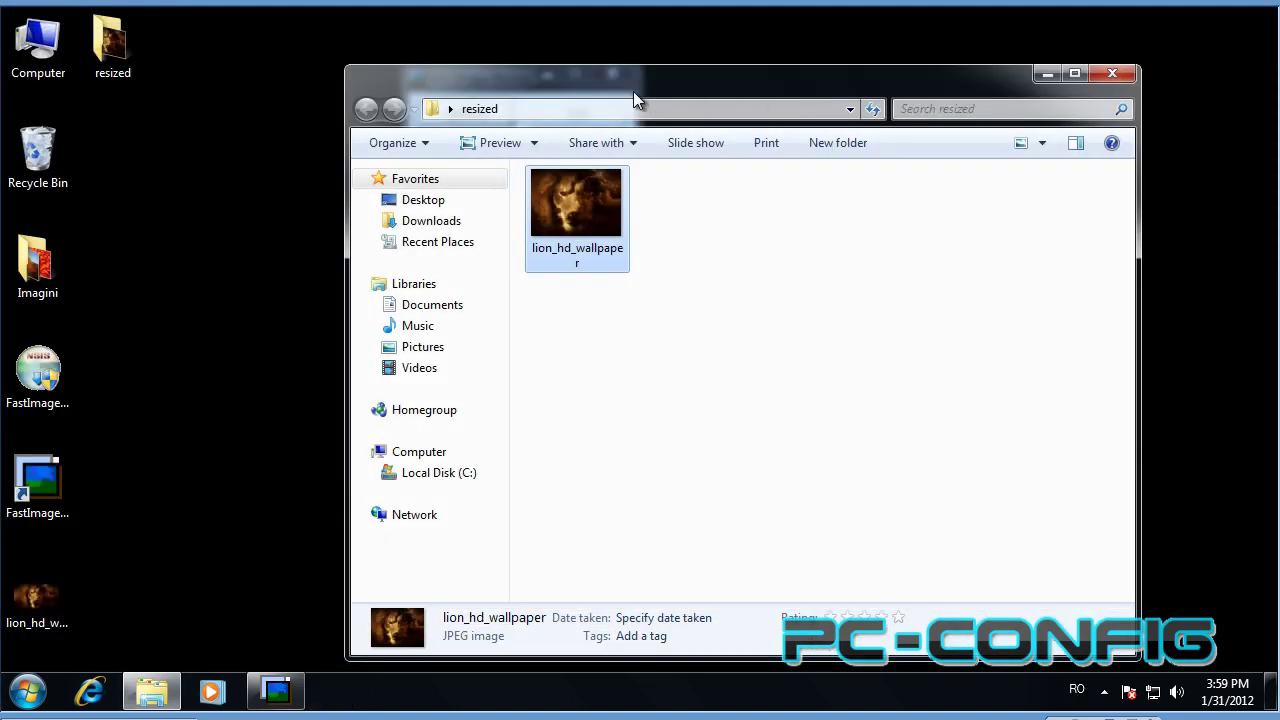
Open the original lion_hd_wallpaper from the desktop, compare it with the cropped copy in the resized folder, and close the picture viewer.
left_click_drag(633, 91, 822, 78)
double_click(36, 599)
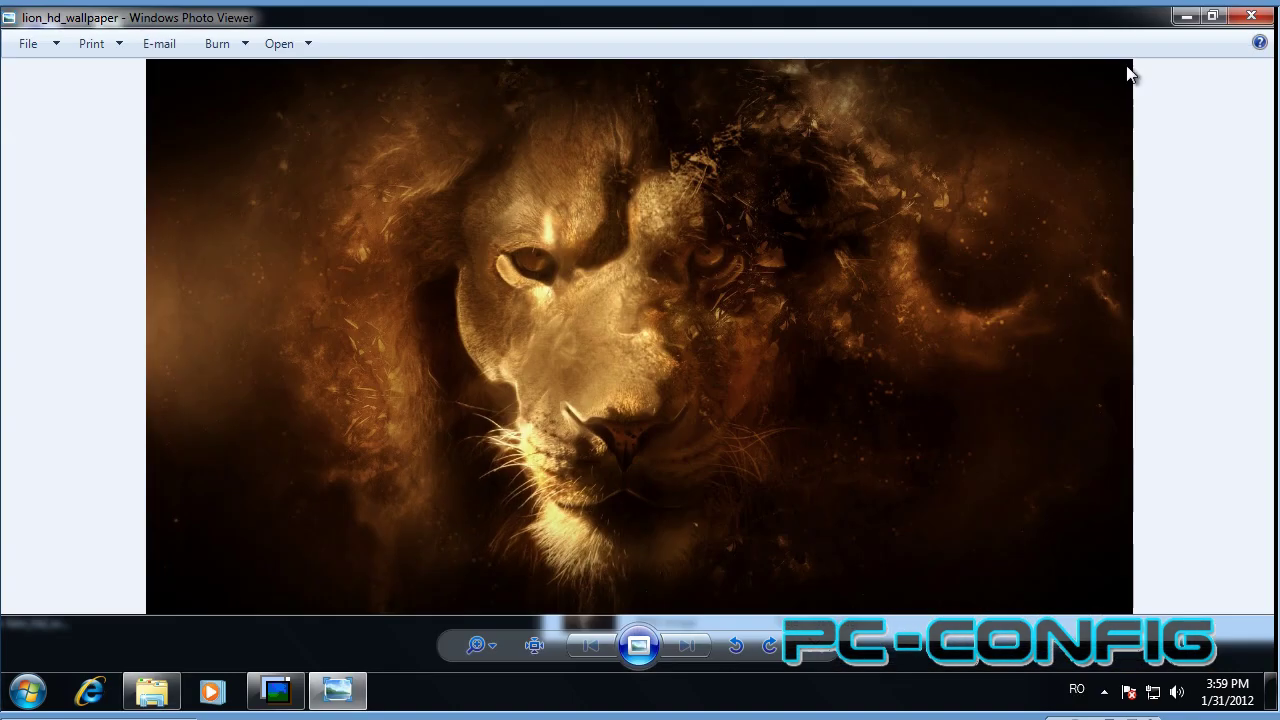
left_click(1211, 16)
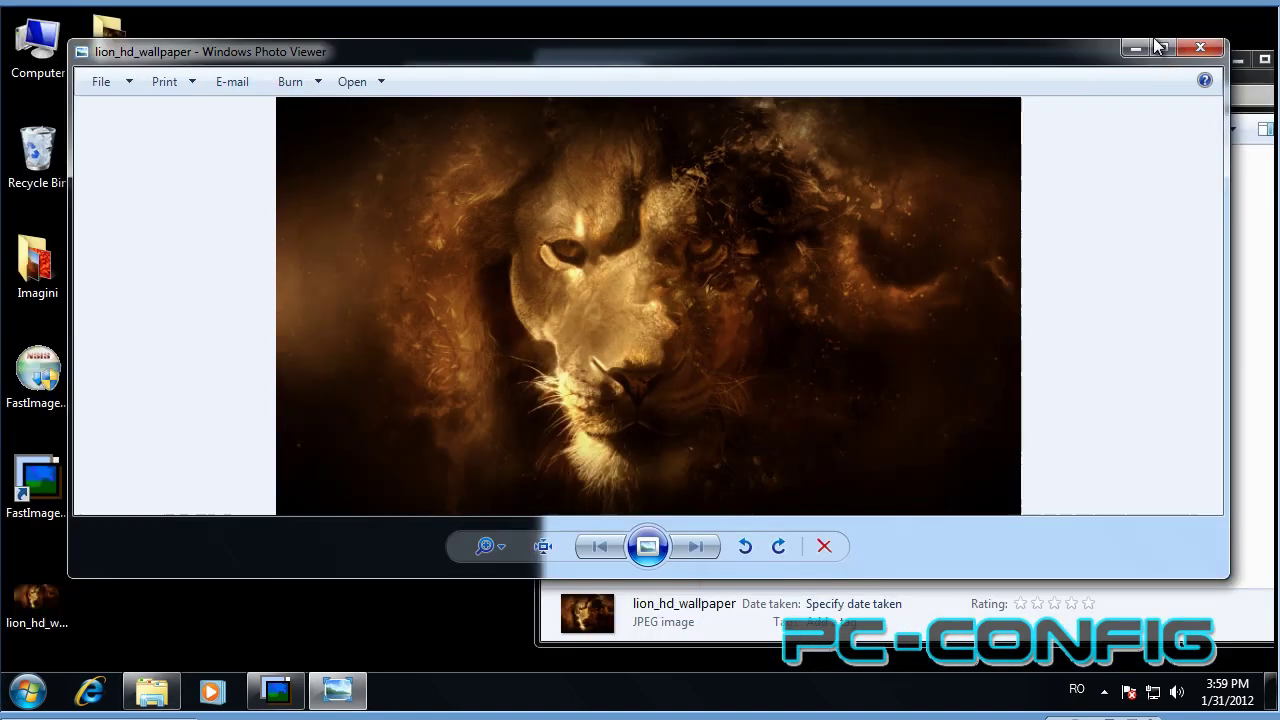
left_click_drag(805, 62, 781, 248)
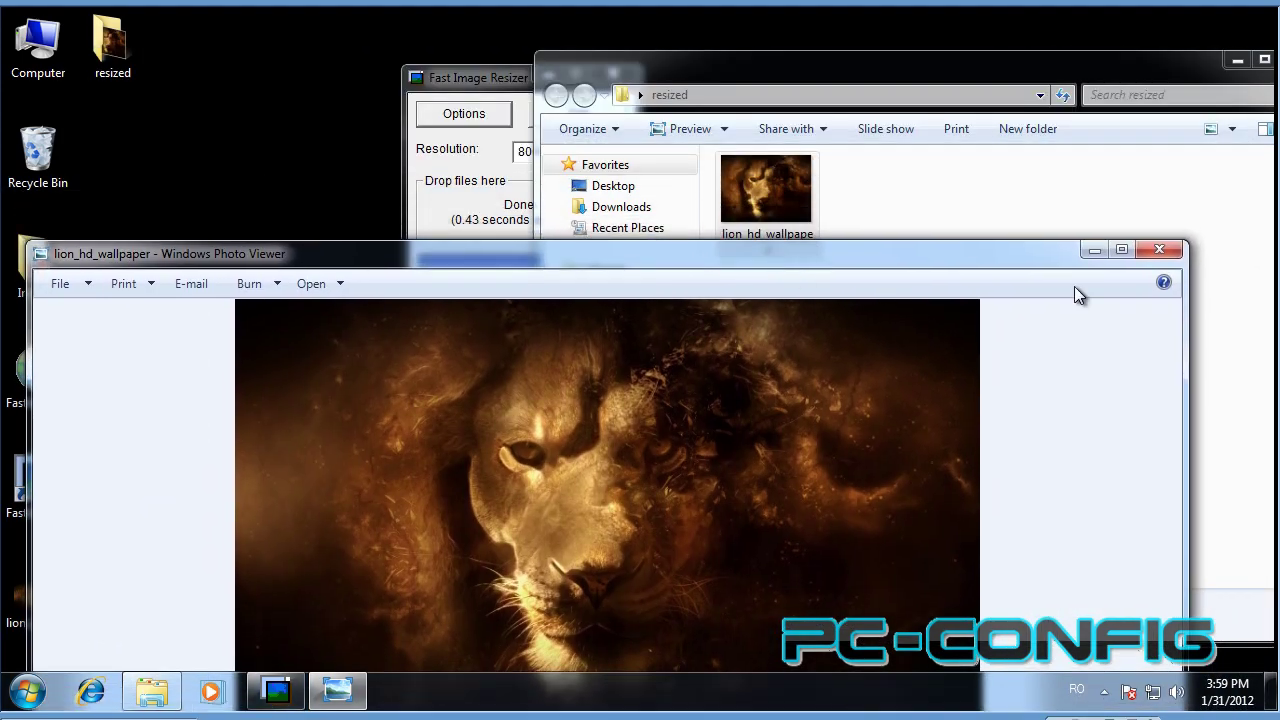
left_click(782, 177)
left_click(408, 254)
left_click(1160, 249)
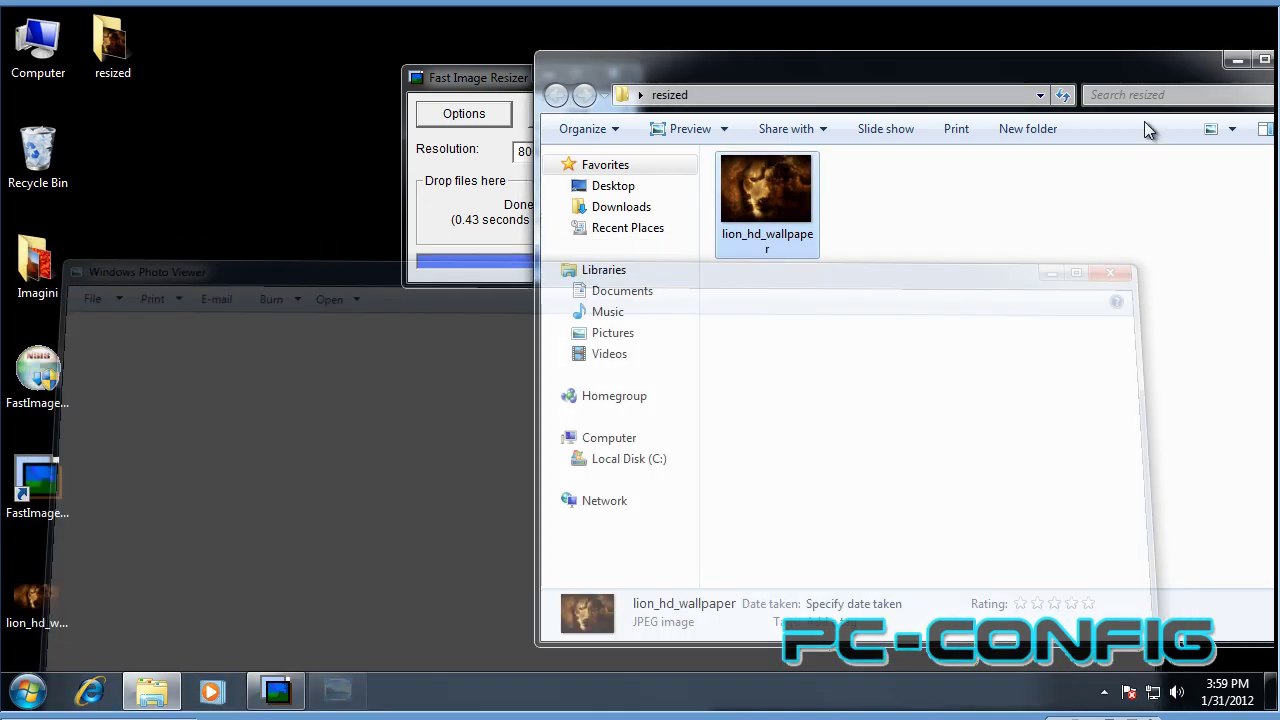
left_click_drag(1152, 64, 941, 56)
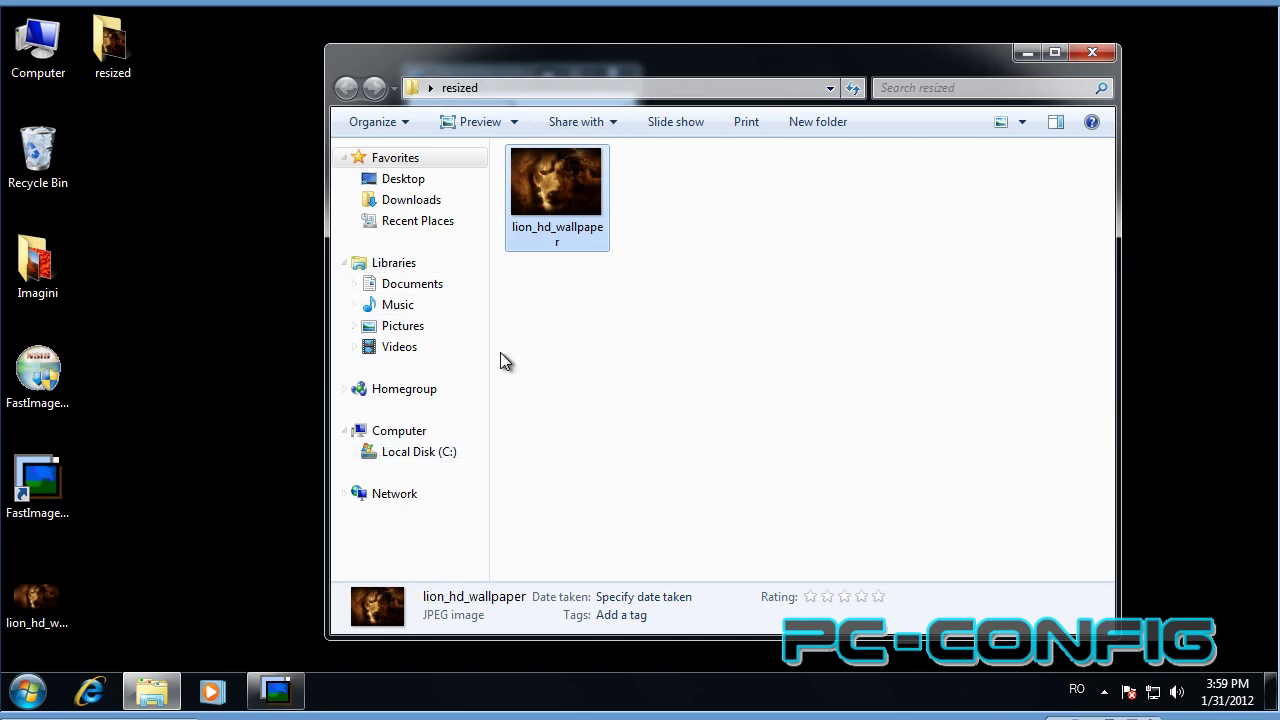
Open the resizer's options and clear the resized folder window off the desktop.
left_click_drag(718, 70, 1036, 99)
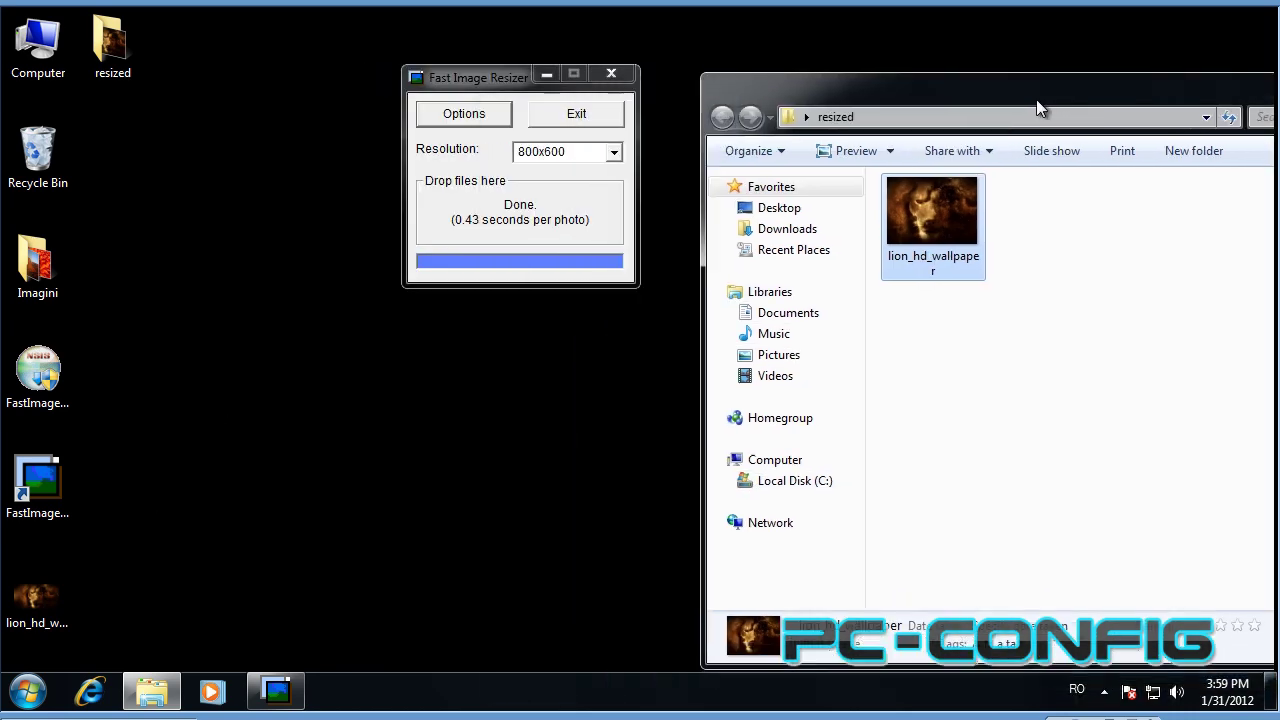
left_click(446, 116)
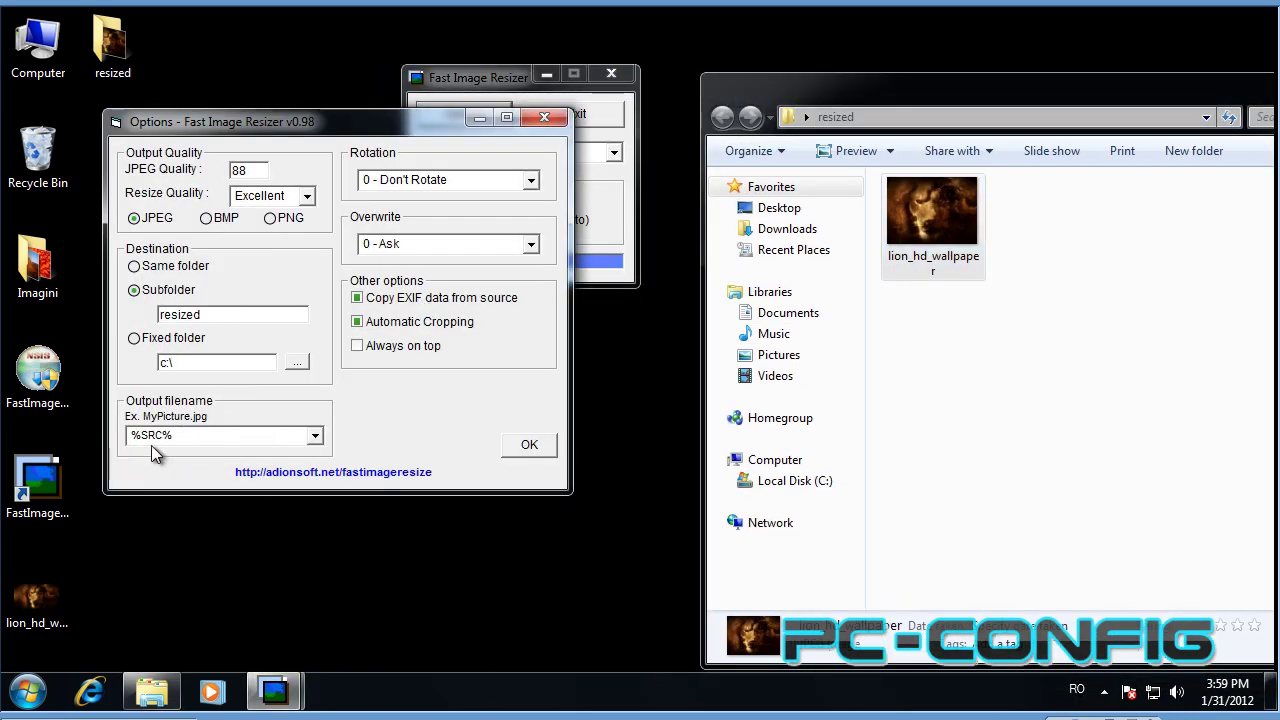
left_click(927, 275)
left_click_drag(1100, 98, 720, 112)
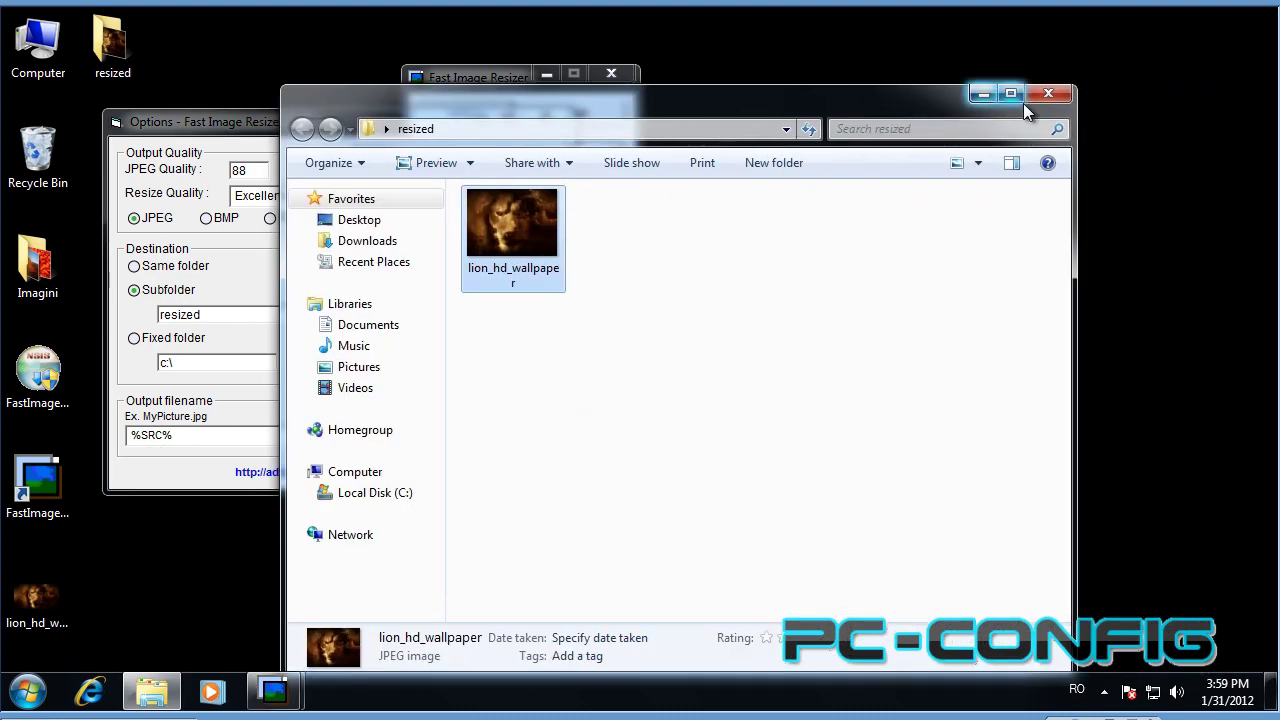
left_click(973, 100)
mouse_move(433, 118)
left_mouse_down()
mouse_move(433, 136)
mouse_move(433, 102)
left_mouse_up()
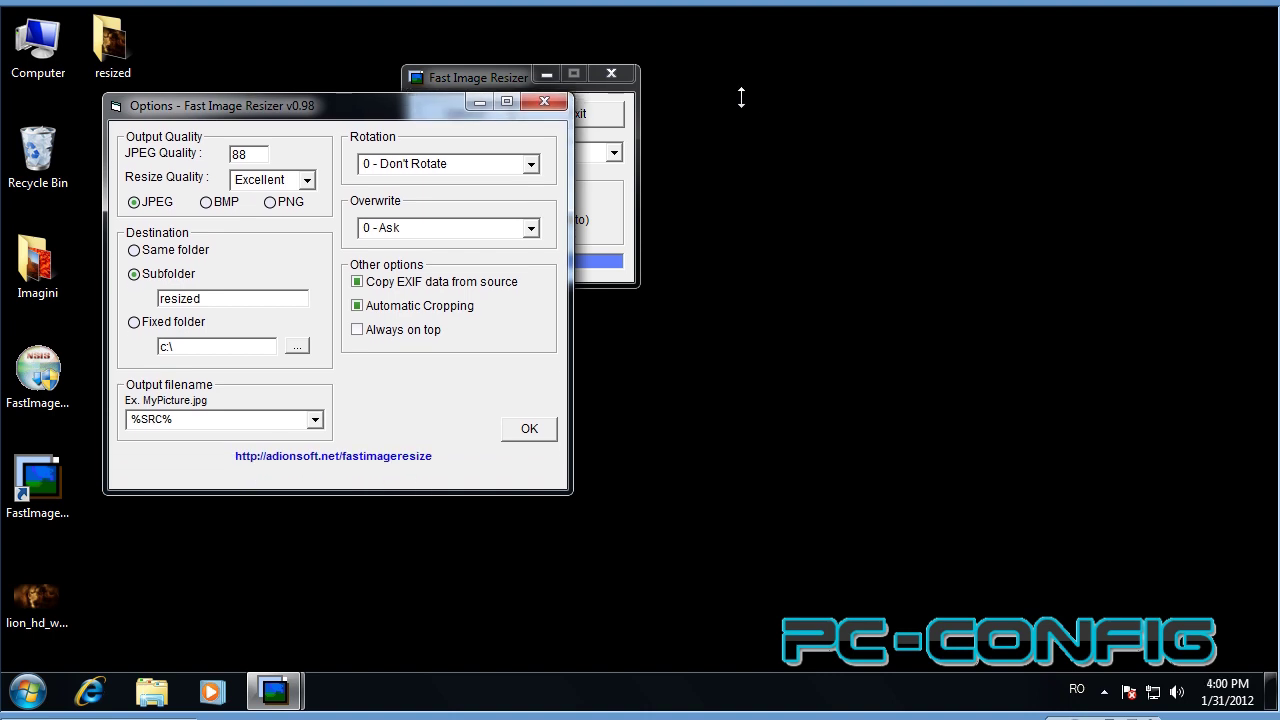
Toggle the Always on top option, move the resizer window clear of the options window, and accept the options.
left_click(357, 329)
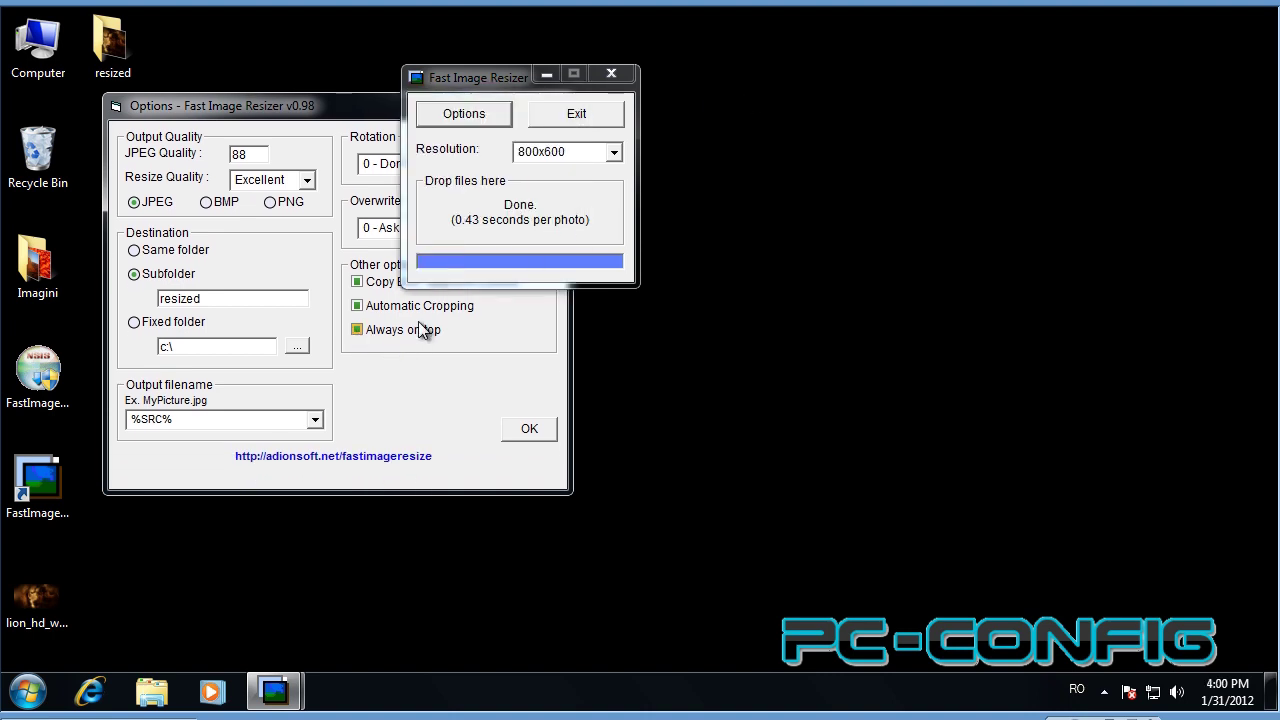
left_click_drag(461, 81, 817, 82)
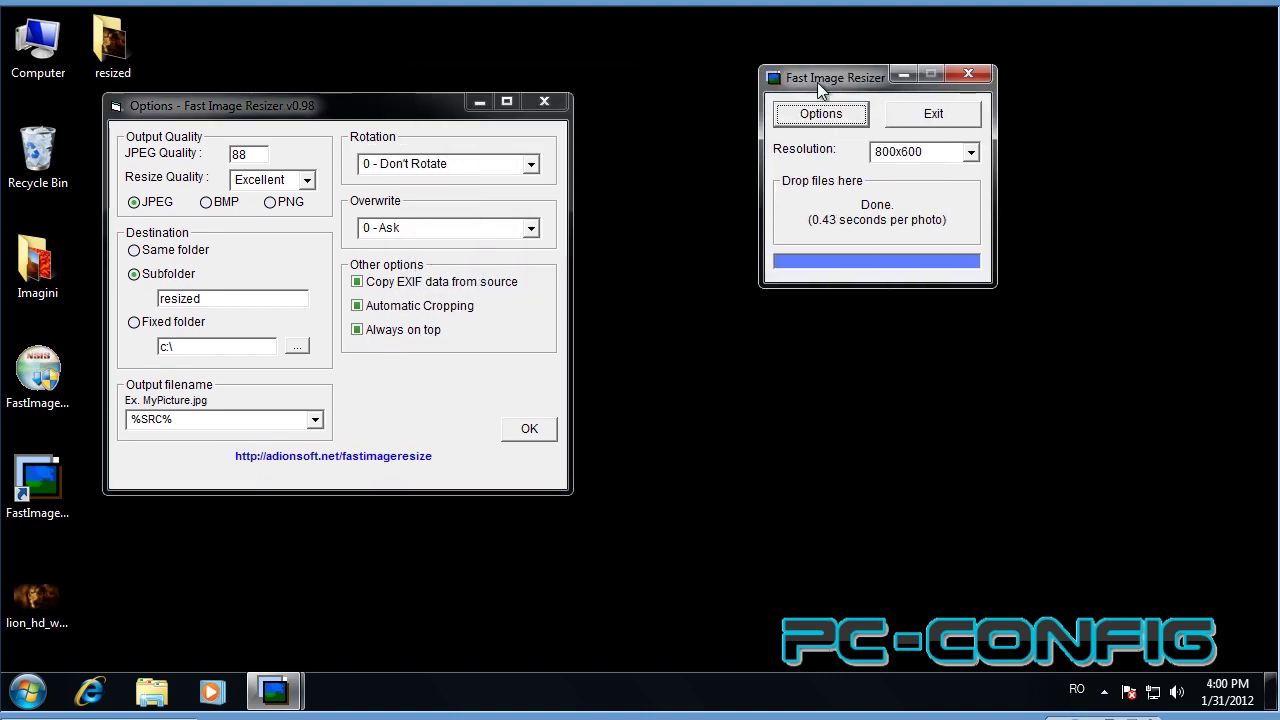
left_click(396, 329)
left_click(529, 430)
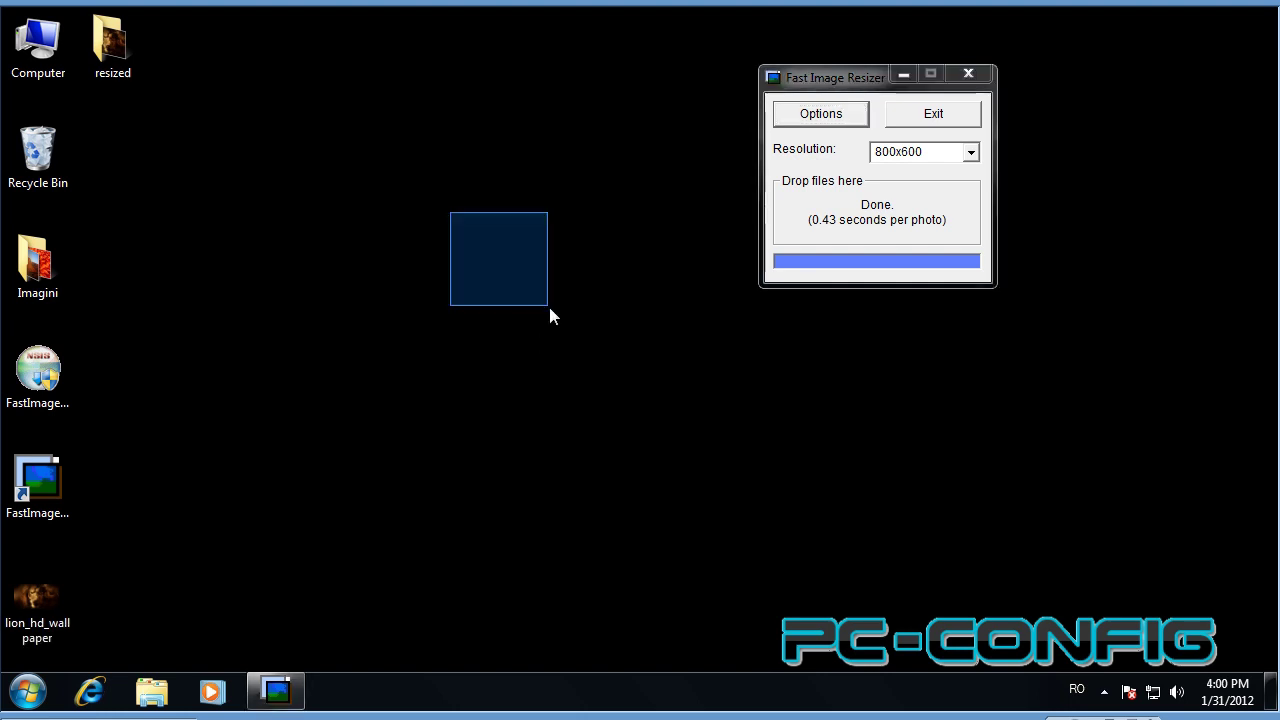
Exit Fast Image Resizer, relaunch it from its desktop shortcut, and move its window away from the desktop icons.
left_click(958, 121)
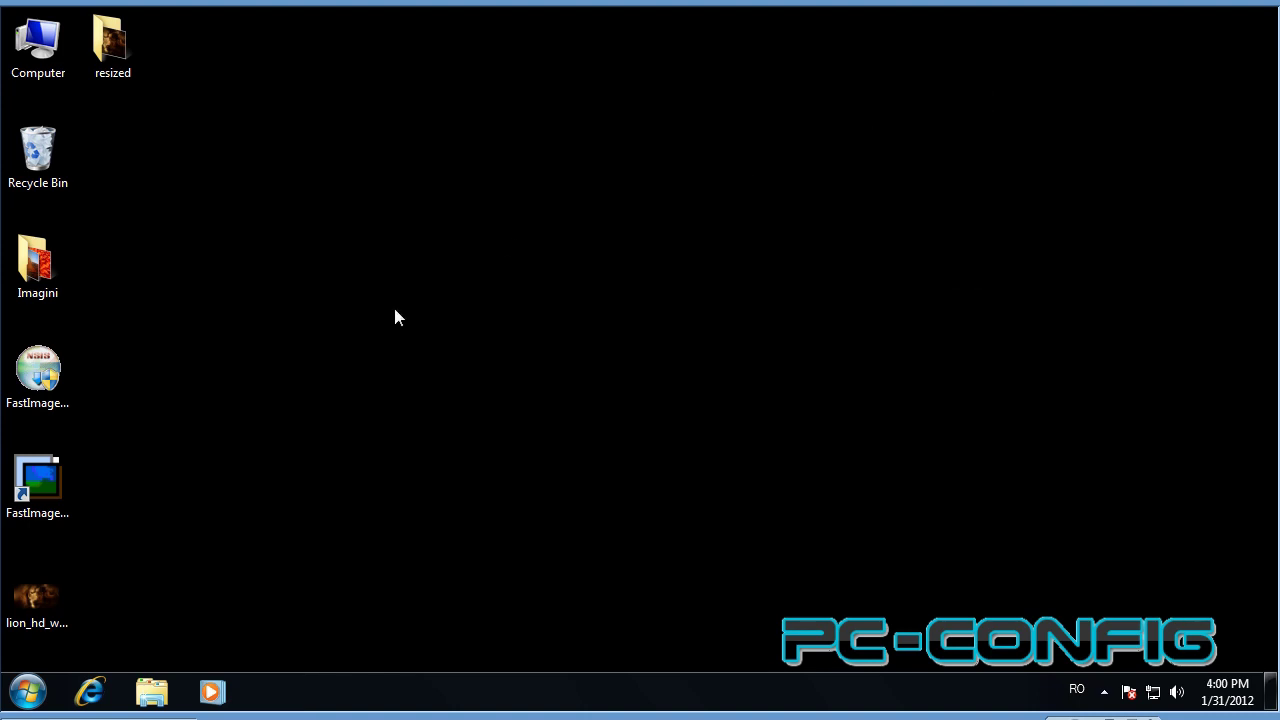
double_click(62, 490)
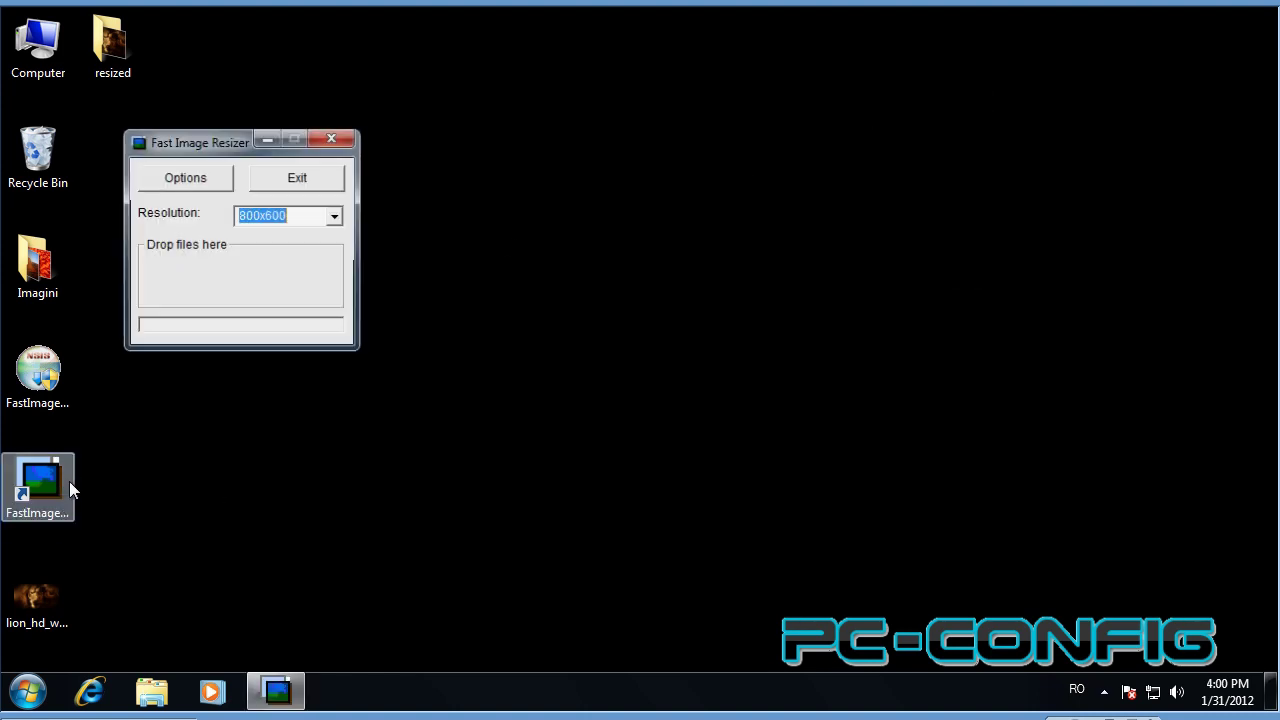
left_click_drag(212, 131, 489, 124)
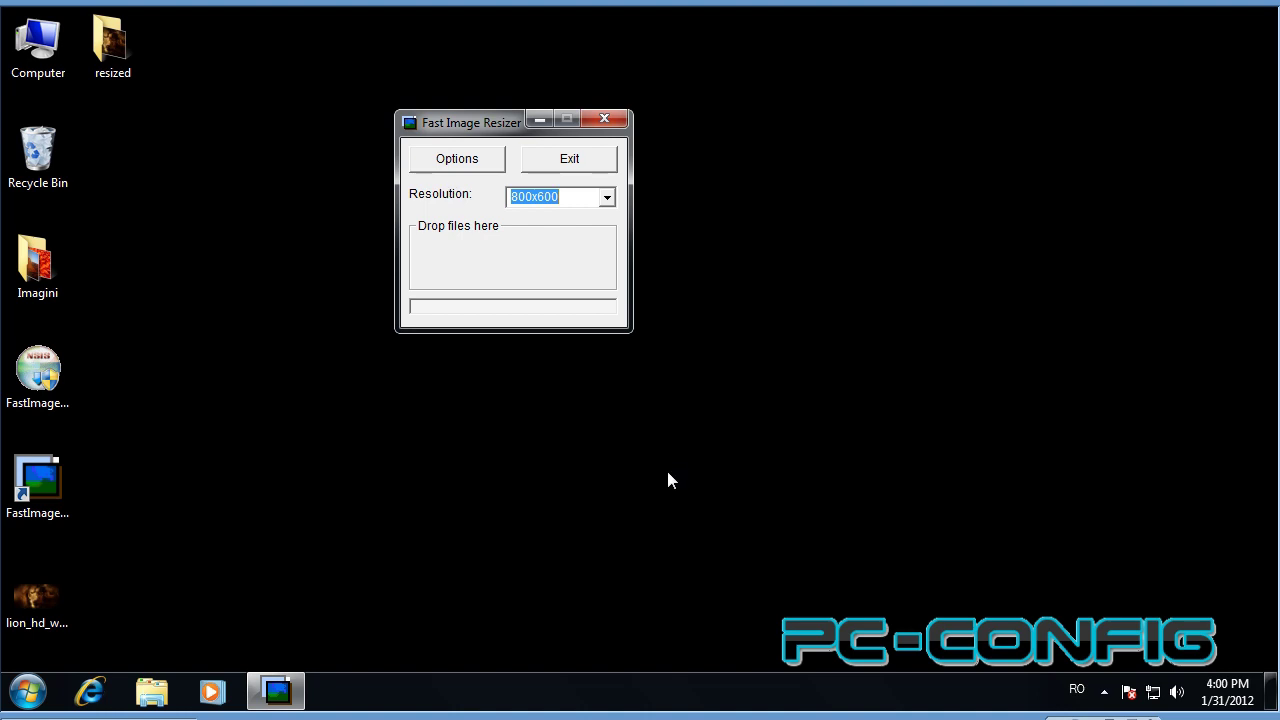